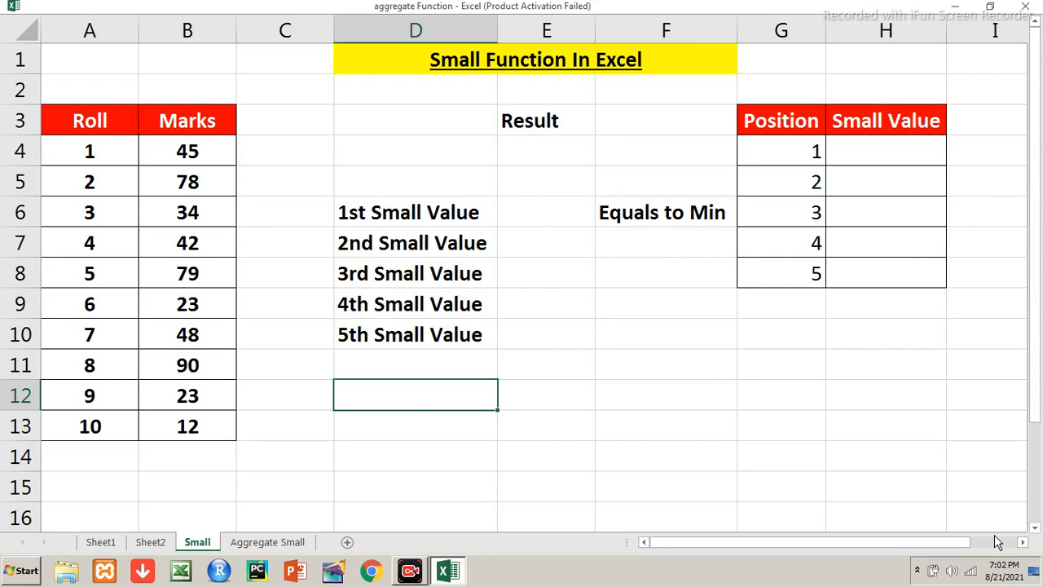
# Calculate the lowest mark in D12 with a MIN formula over the marks in B4:B13
pyautogui.write('=min(')
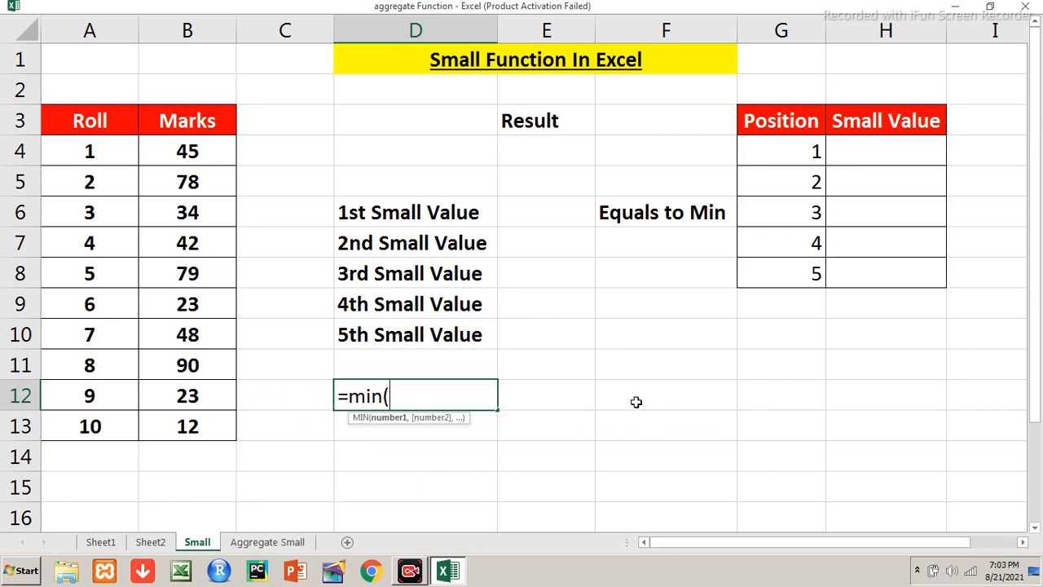
pyautogui.moveTo(217, 160); pyautogui.dragTo(209, 412)
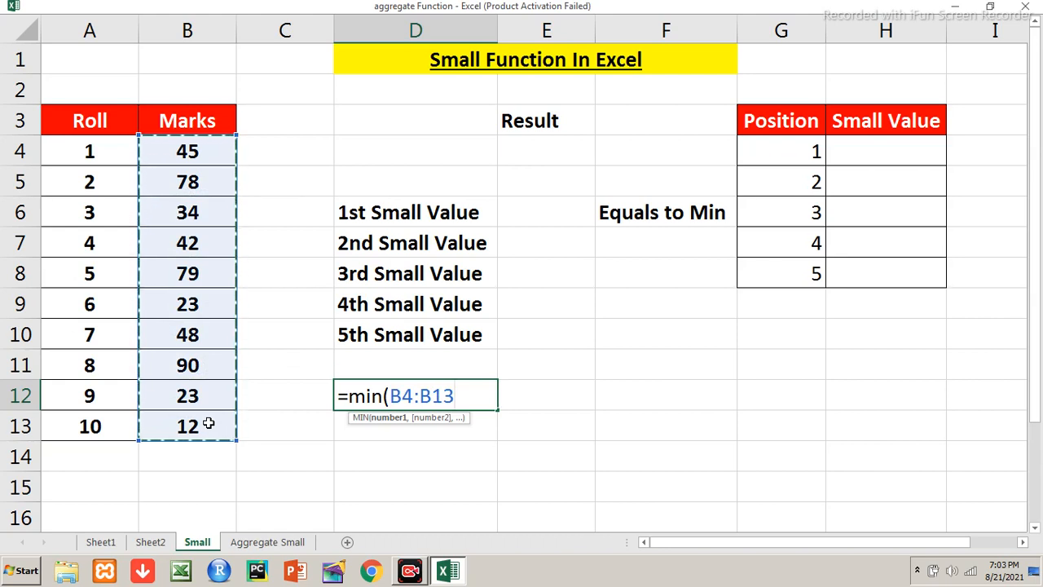
pyautogui.write(')')
pyautogui.press('Return')
# Label the MIN result by entering "Mininum" in E12 and make the label bold
pyautogui.press('Up')
pyautogui.press('Right')
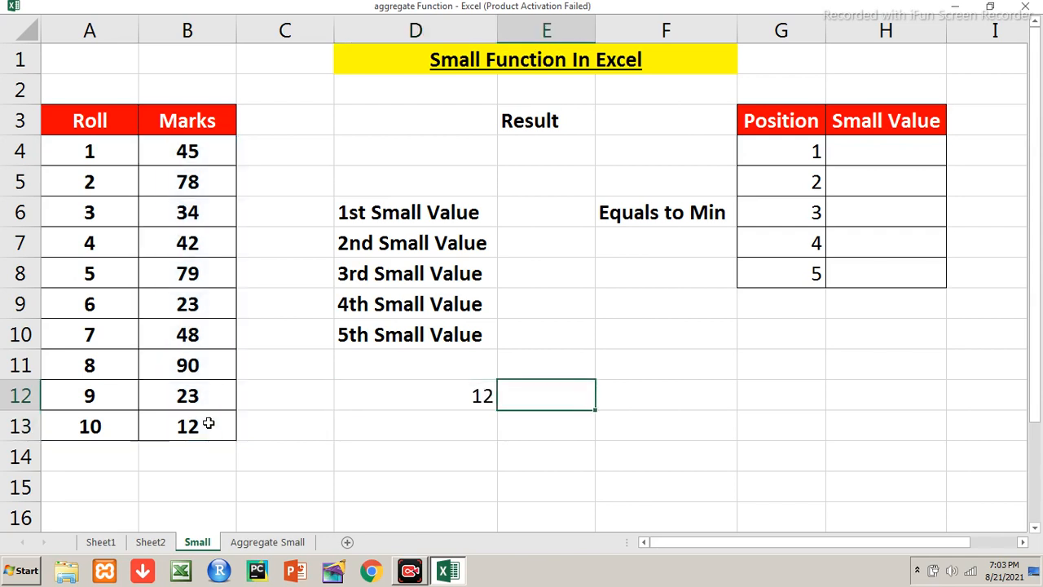
pyautogui.write('Mininum')
pyautogui.press('Return')
pyautogui.press('Up')
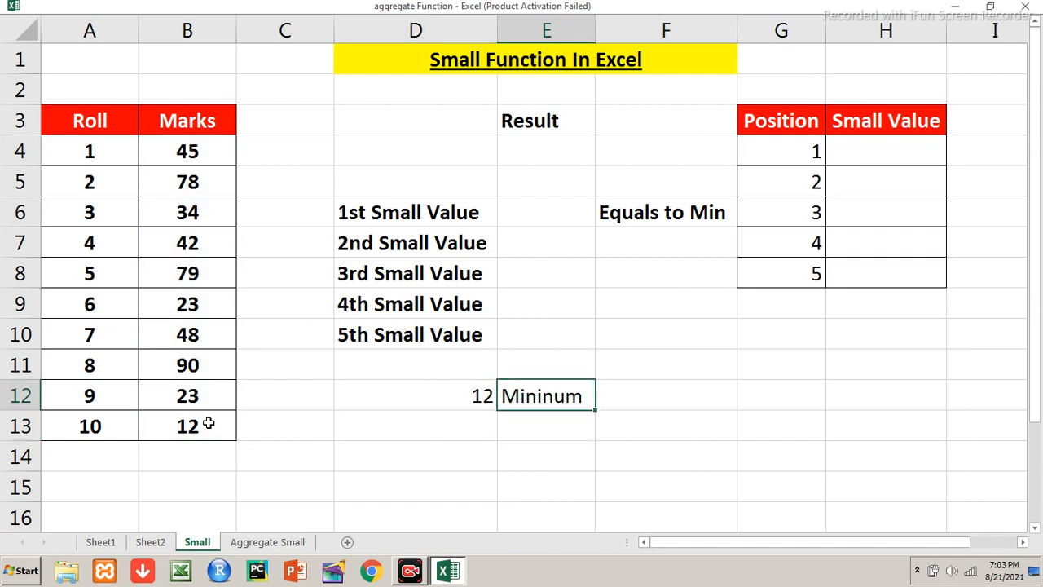
pyautogui.hotkey('ctrl', 'b')
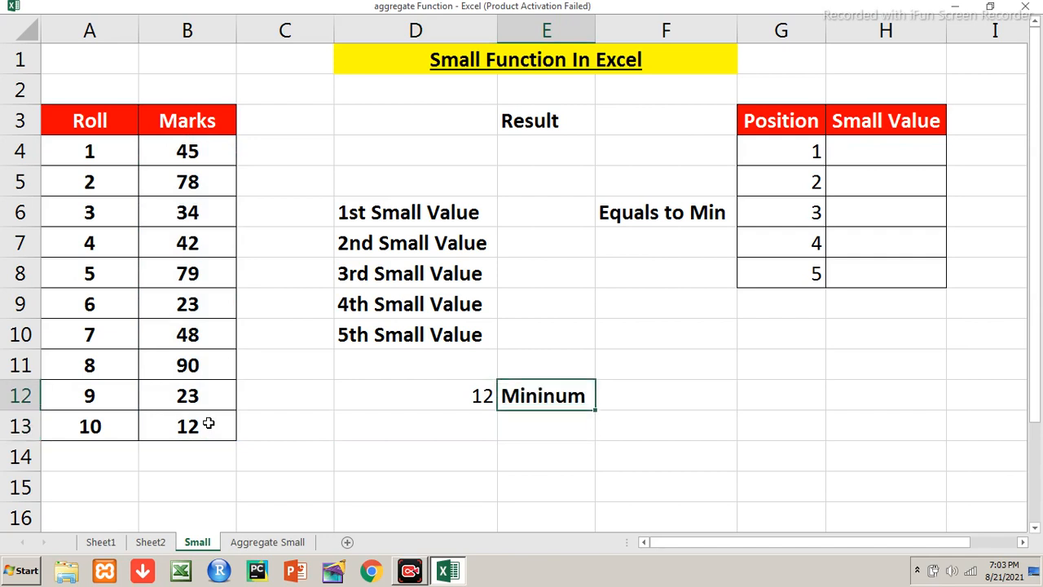
pyautogui.press('Right')
pyautogui.write('F')
pyautogui.press('BackSpace')
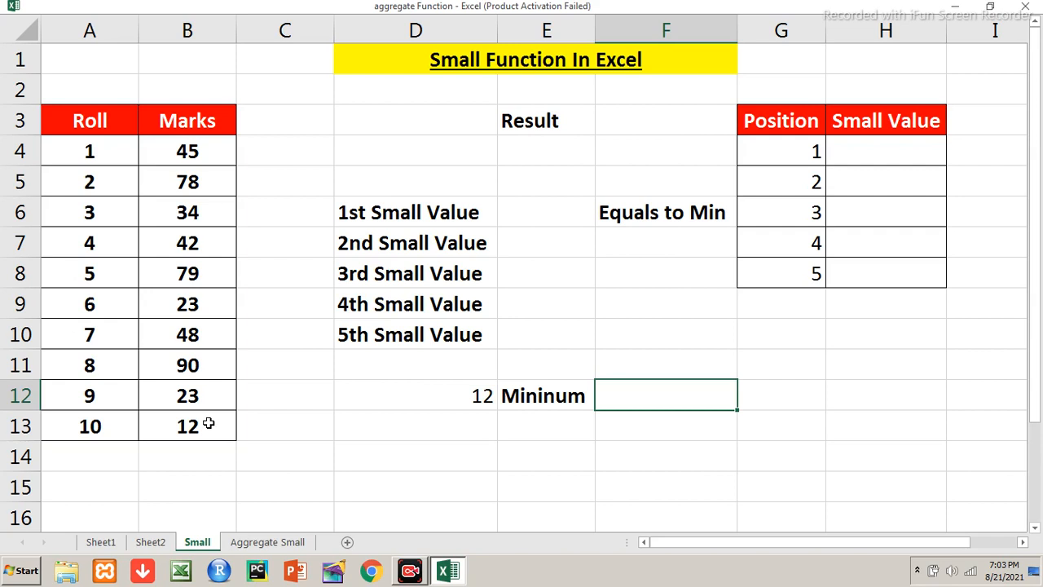
# Calculate the 1st small value in E6 with a SMALL formula over B4:B13 and k set to 1
pyautogui.press('Up')
pyautogui.press('Up')
pyautogui.press('Up')
pyautogui.press('Up')
pyautogui.press('Up')
pyautogui.press('Up')
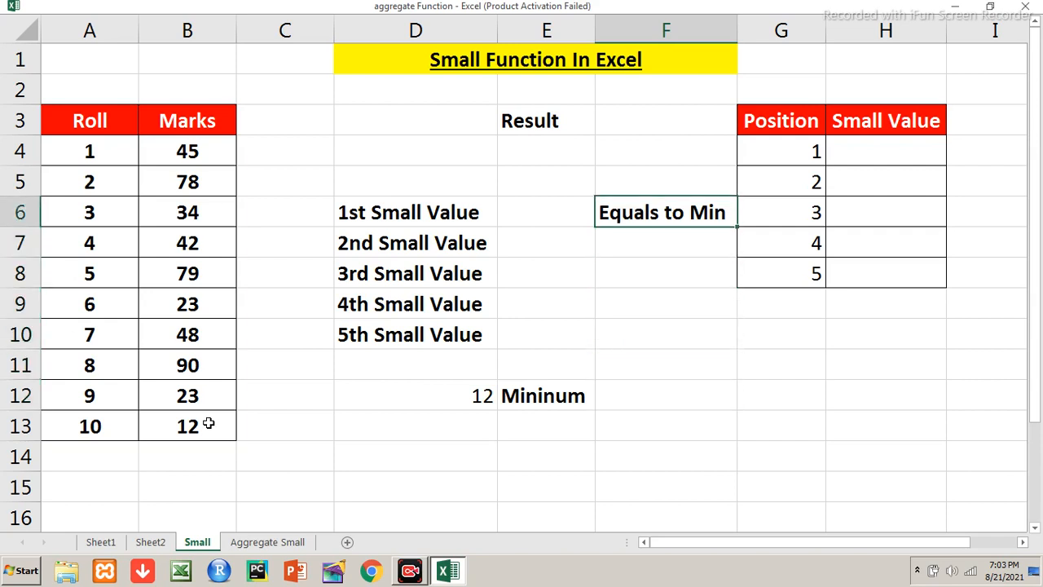
pyautogui.press('Left')
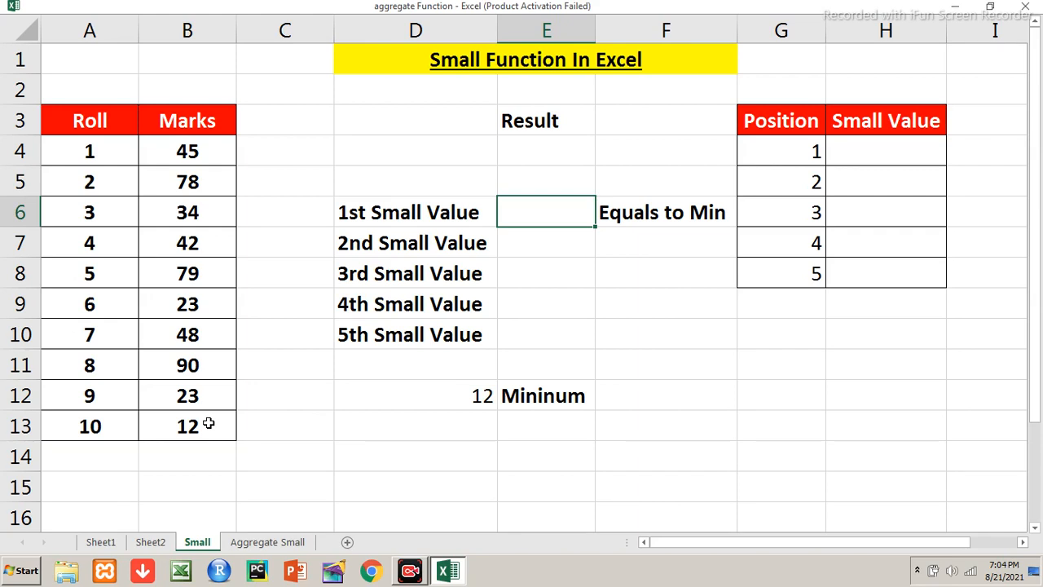
pyautogui.write('=small(')
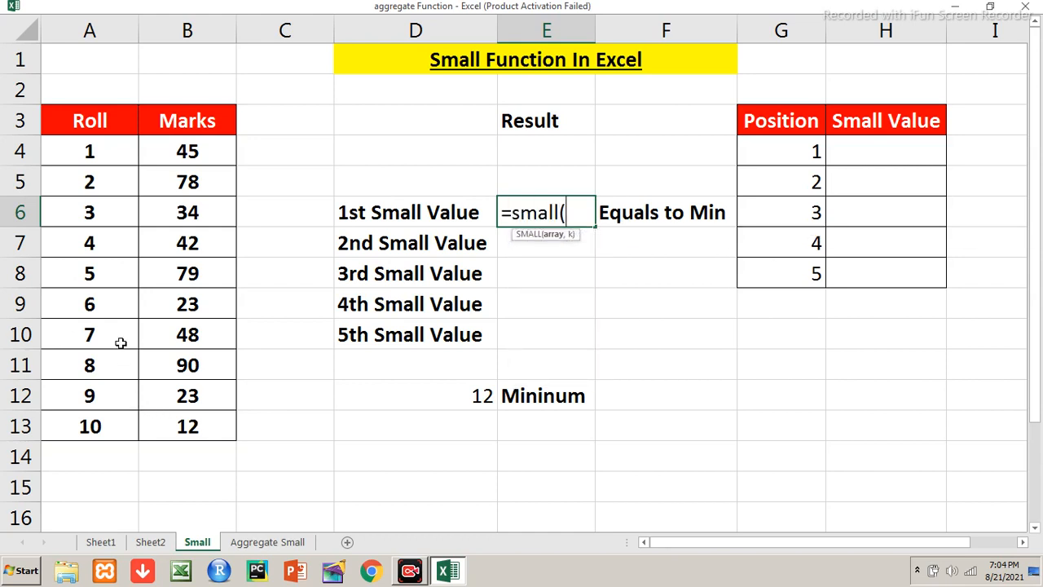
pyautogui.moveTo(204, 150); pyautogui.dragTo(203, 420)
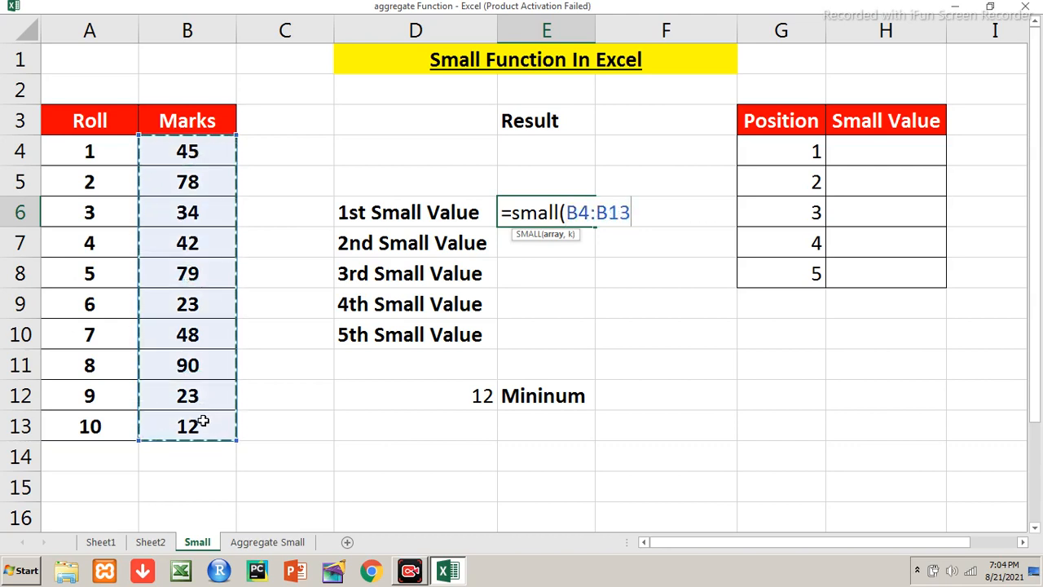
pyautogui.write(',')
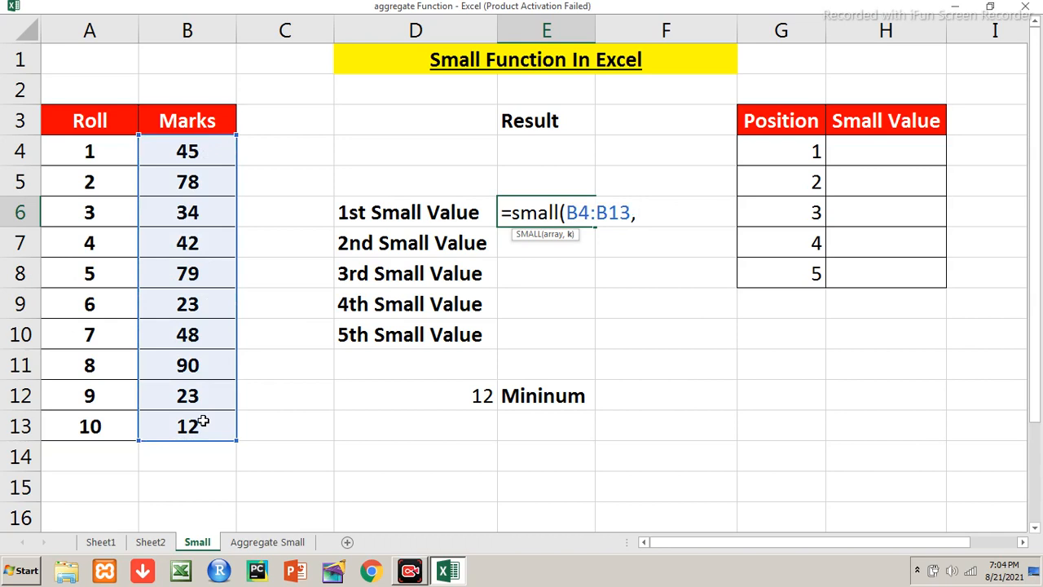
pyautogui.write('1)')
pyautogui.press('Return')
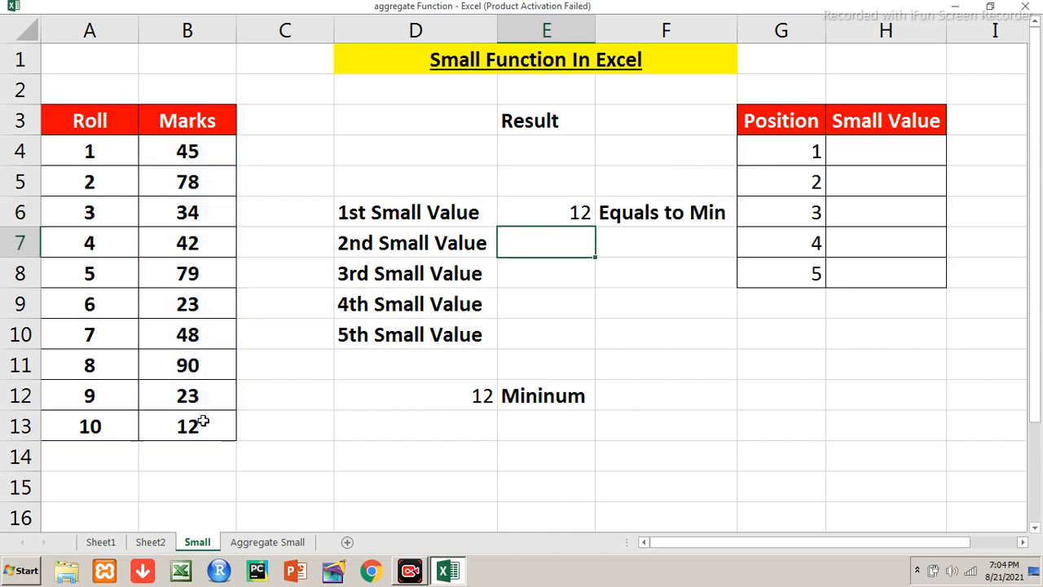
pyautogui.press('Up')
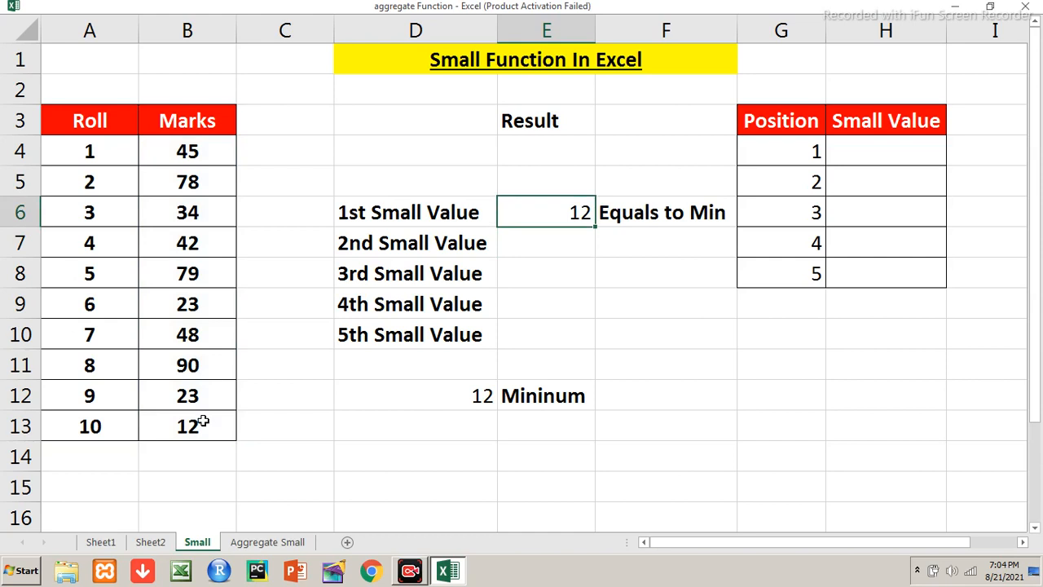
# Calculate the 2nd small value in E7 with the formula =small(b4:b13,2)
pyautogui.press('Down')
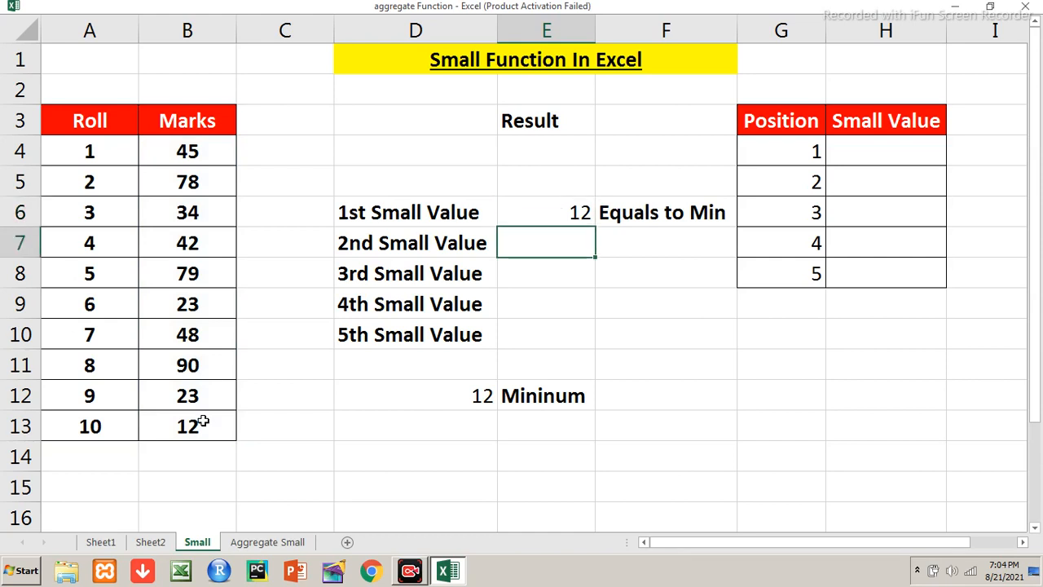
pyautogui.write('=smal')
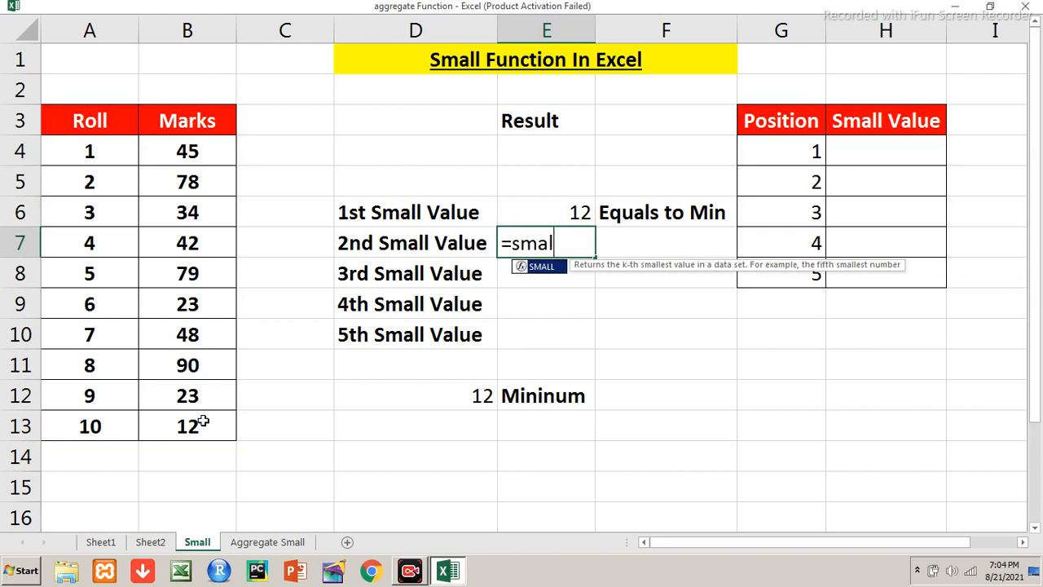
pyautogui.write('l(')
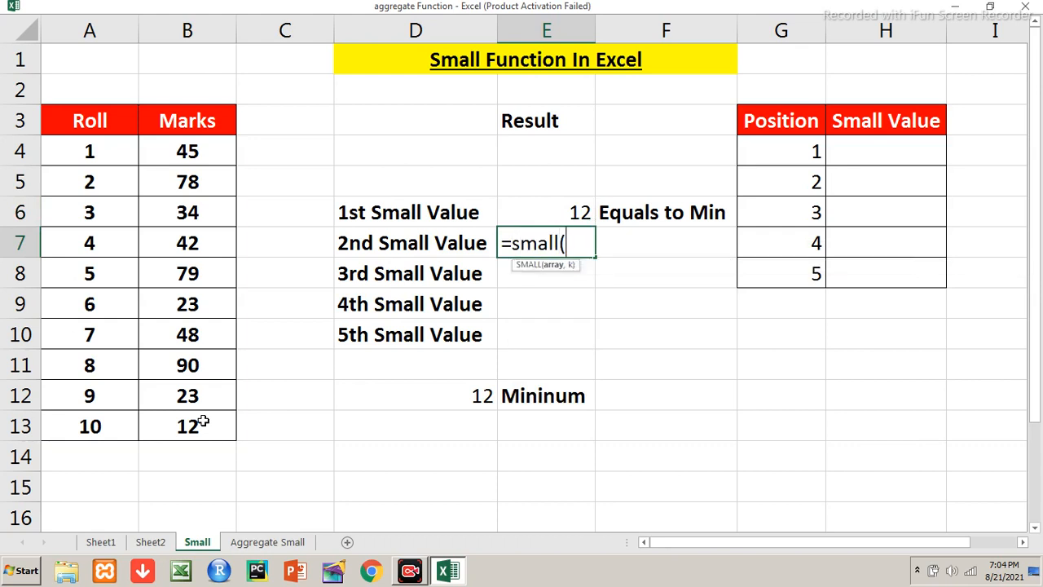
pyautogui.write('b4')
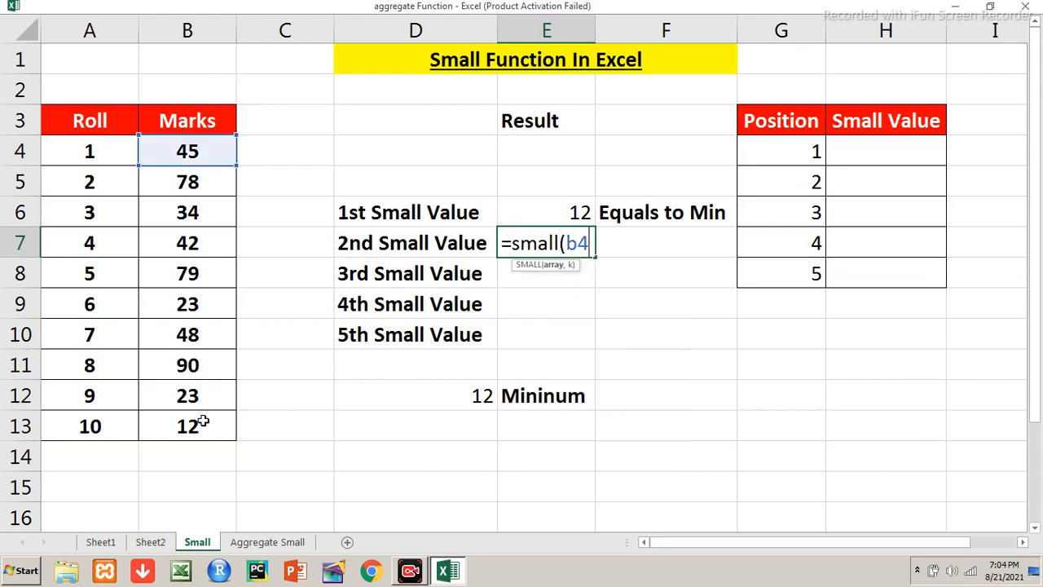
pyautogui.write(':b13')
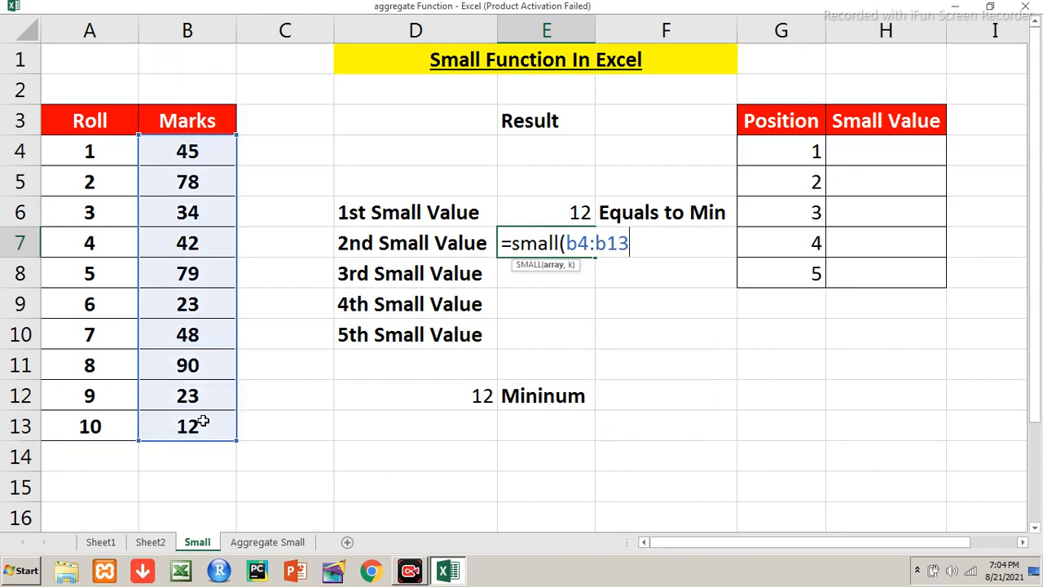
pyautogui.write(',2)')
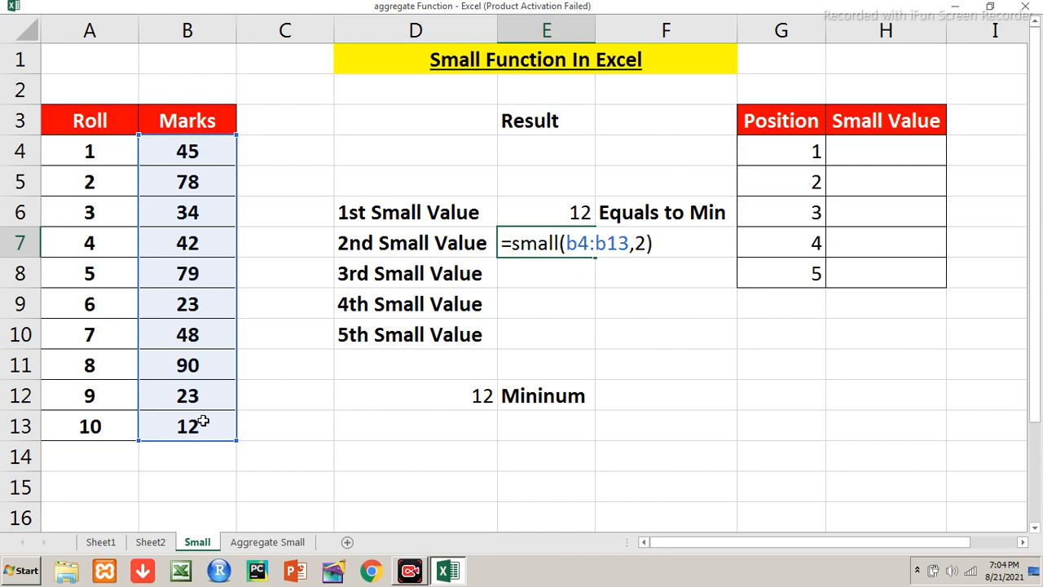
pyautogui.press('Return')
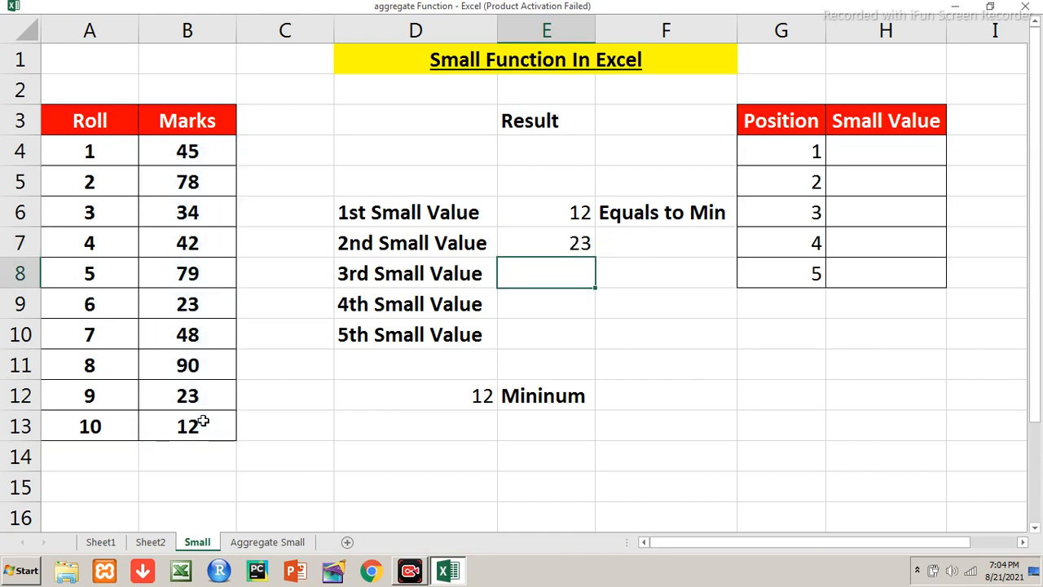
# Calculate the 3rd small value in E8 with the formula =small(b4:b13,3)
pyautogui.write('=small(')
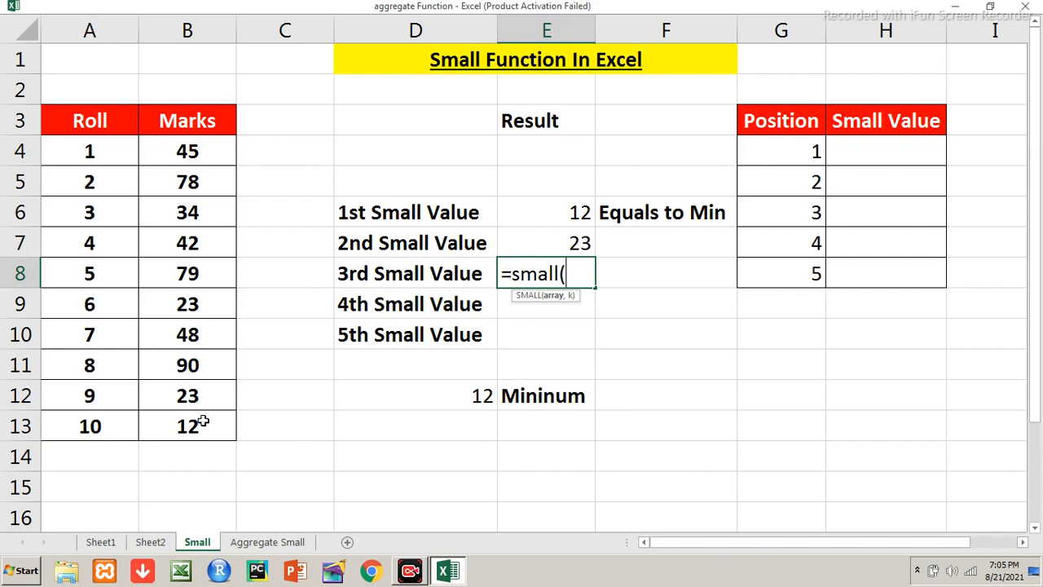
pyautogui.write('b4:b13,')
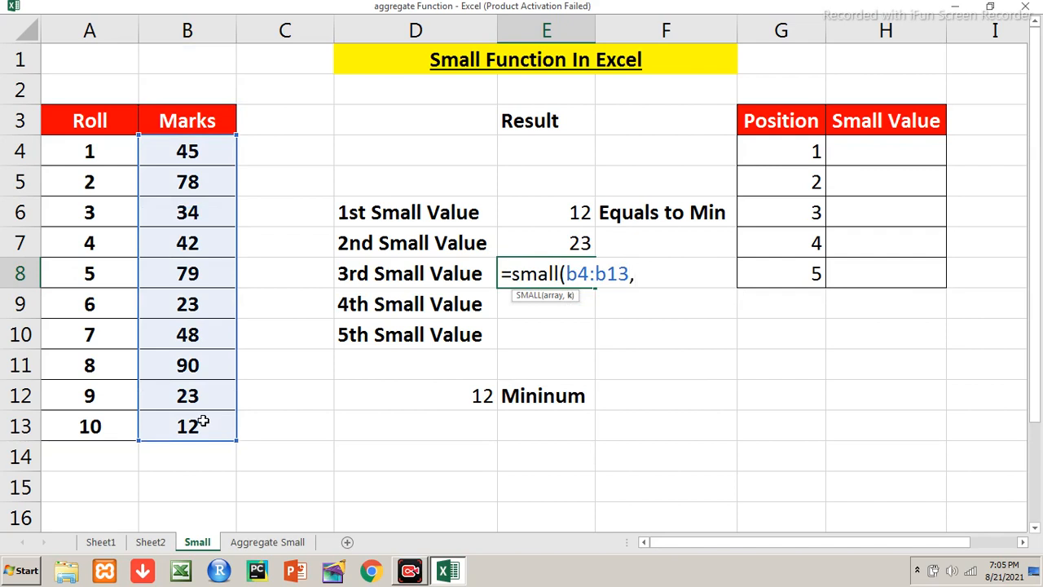
pyautogui.write('3)')
pyautogui.press('Return')
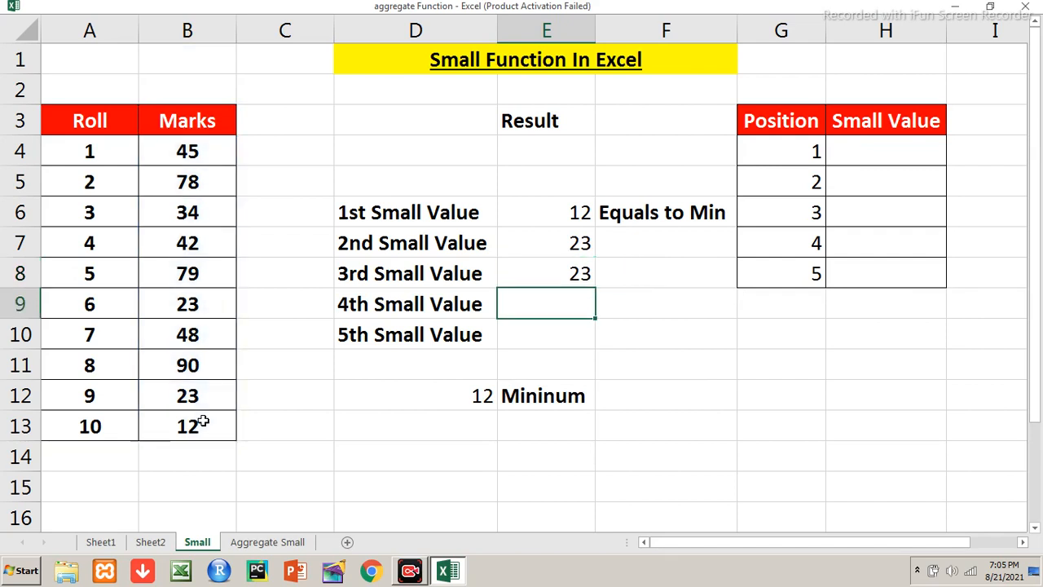
# Clear the "4th Small Value" and "5th Small Value" labels from D9:D10
pyautogui.press('Left')
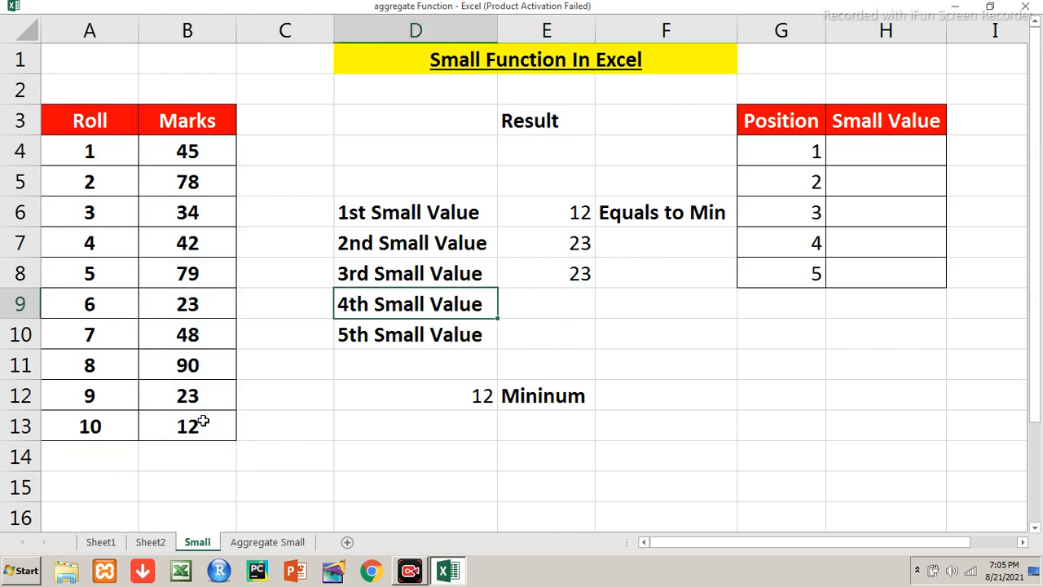
pyautogui.hotkey('shift', 'Down')
pyautogui.press('Delete')
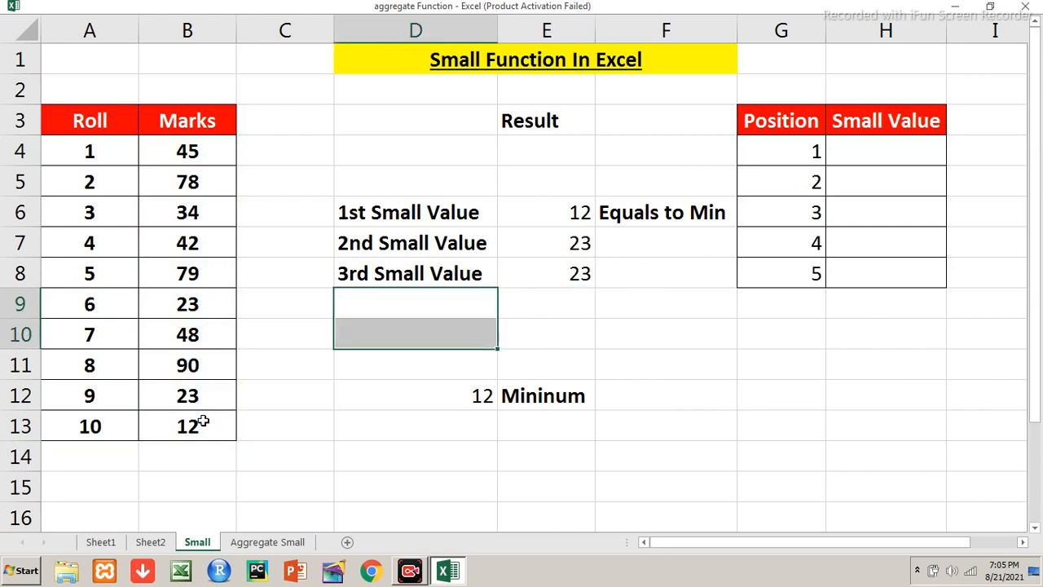
# Examine the first small value result and the Position and Small Value table in G3:H8
pyautogui.press('Up')
pyautogui.press('Up')
pyautogui.press('Up')
pyautogui.press('Right')
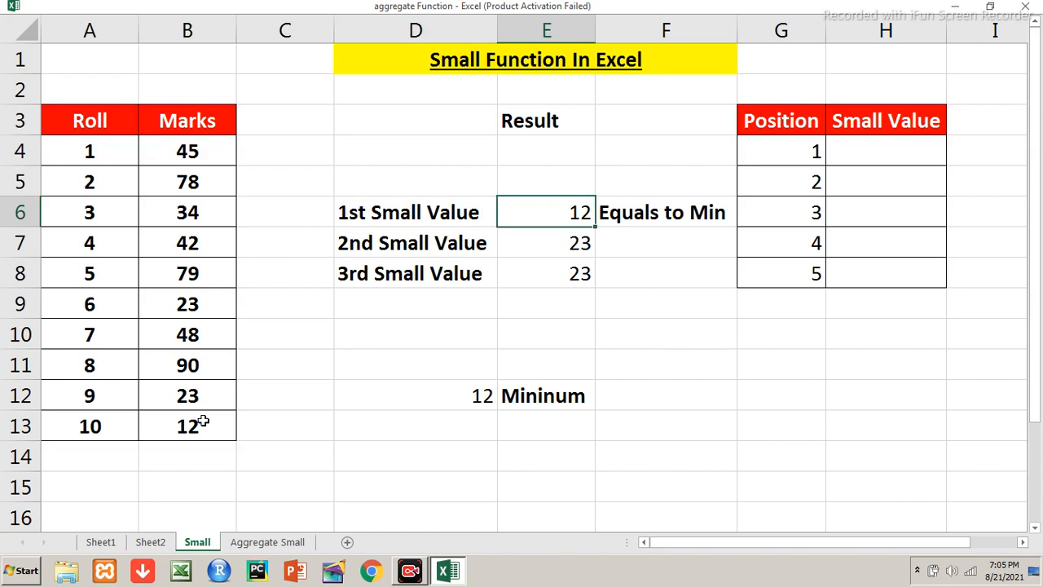
pyautogui.press('Up')
pyautogui.press('Up')
pyautogui.press('Right')
pyautogui.press('Right')
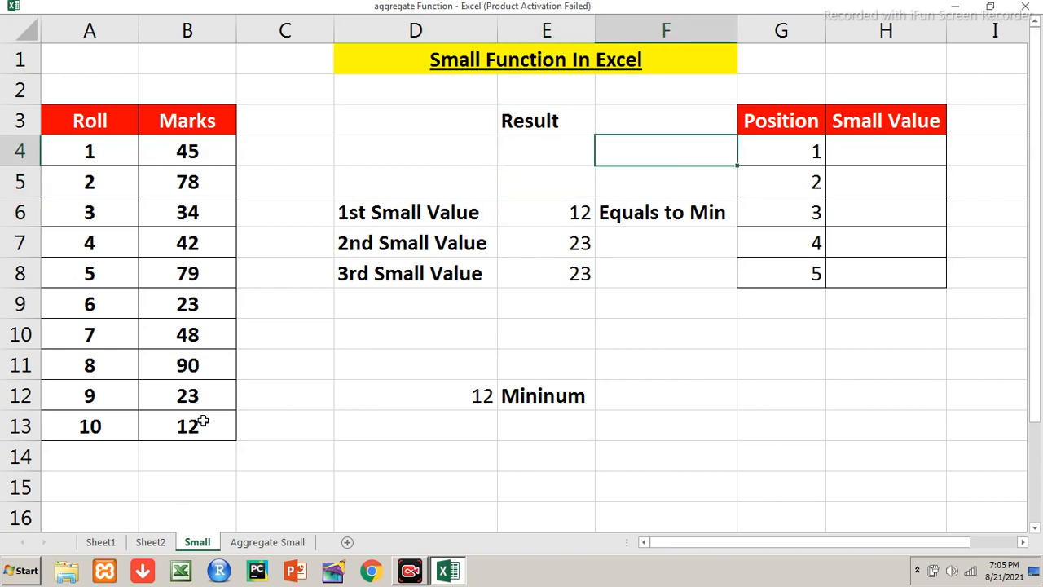
pyautogui.press('Up')
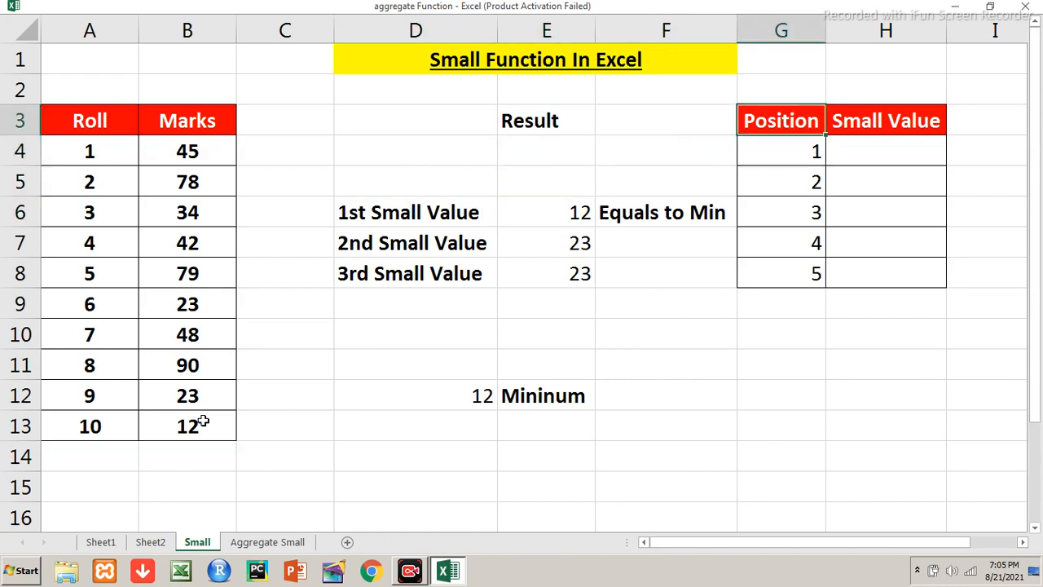
pyautogui.hotkey('shift', 'Right')
pyautogui.hotkey('shift', 'Down')
pyautogui.hotkey('shift', 'Down')
pyautogui.hotkey('shift', 'Down')
pyautogui.hotkey('shift', 'Down')
pyautogui.hotkey('shift', 'Down')
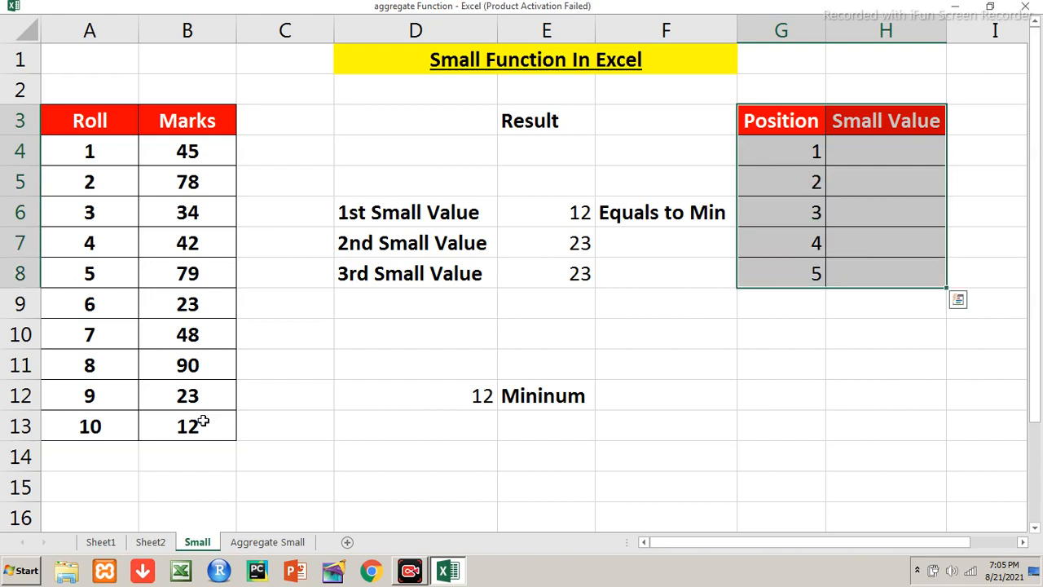
pyautogui.press('Down')
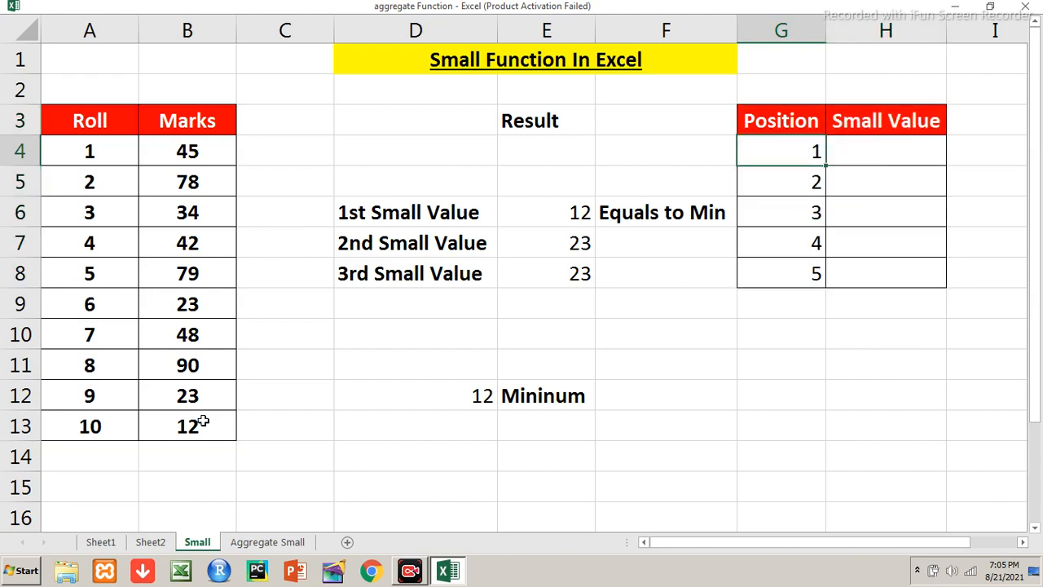
# Calculate the first position's small value in H4 with the formula =small($B$4:$B$13,G4), using absolute references for the marks range
pyautogui.press('Right')
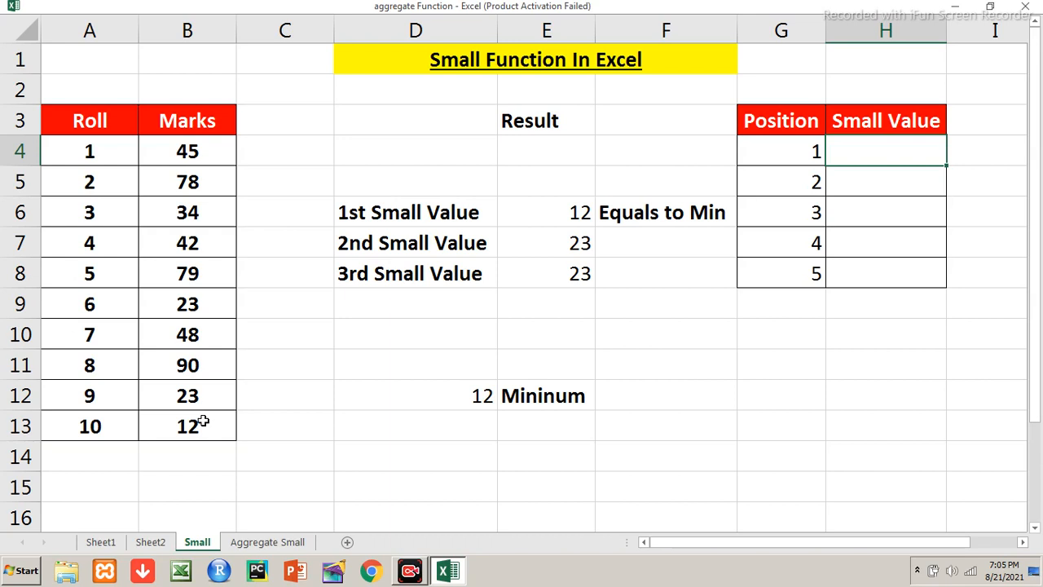
pyautogui.write('=sm')
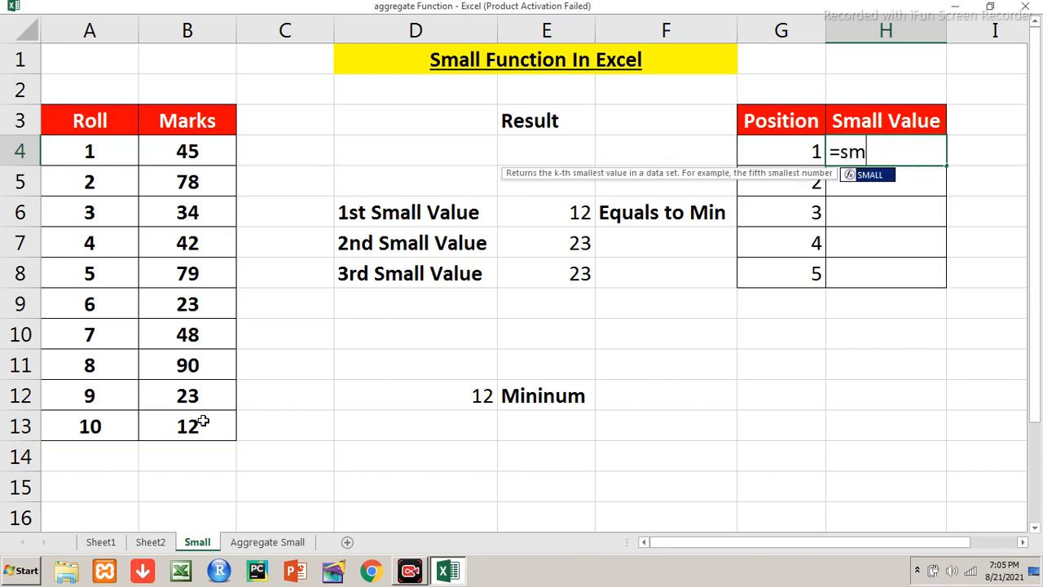
pyautogui.write('all(')
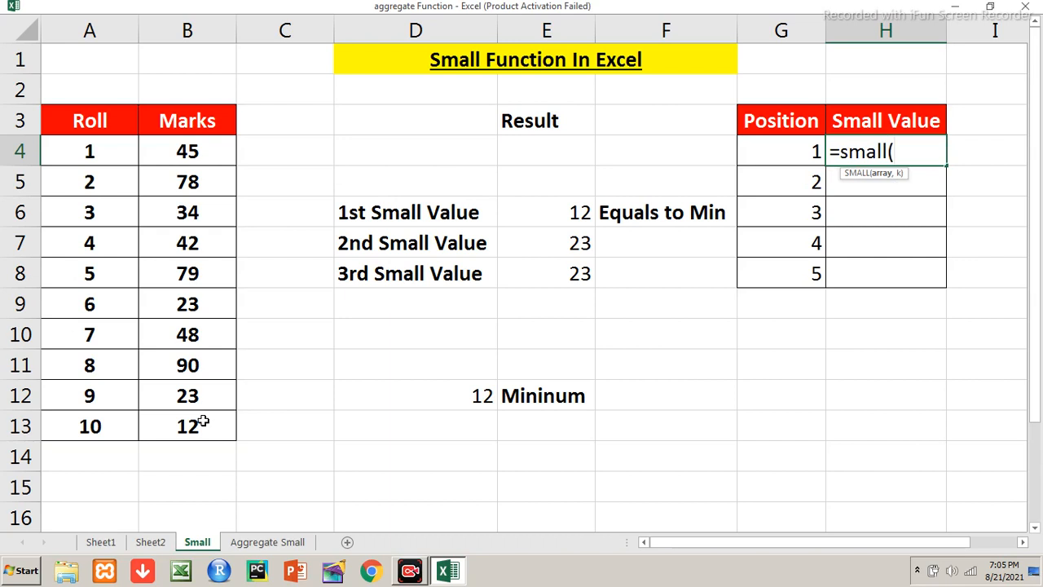
pyautogui.write('b4:b13')
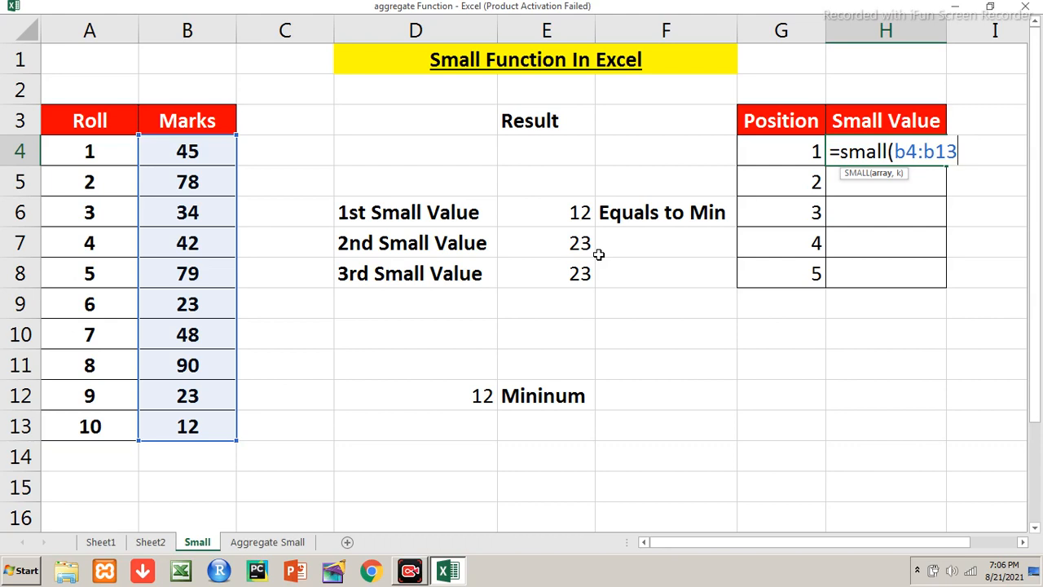
pyautogui.press('F4')
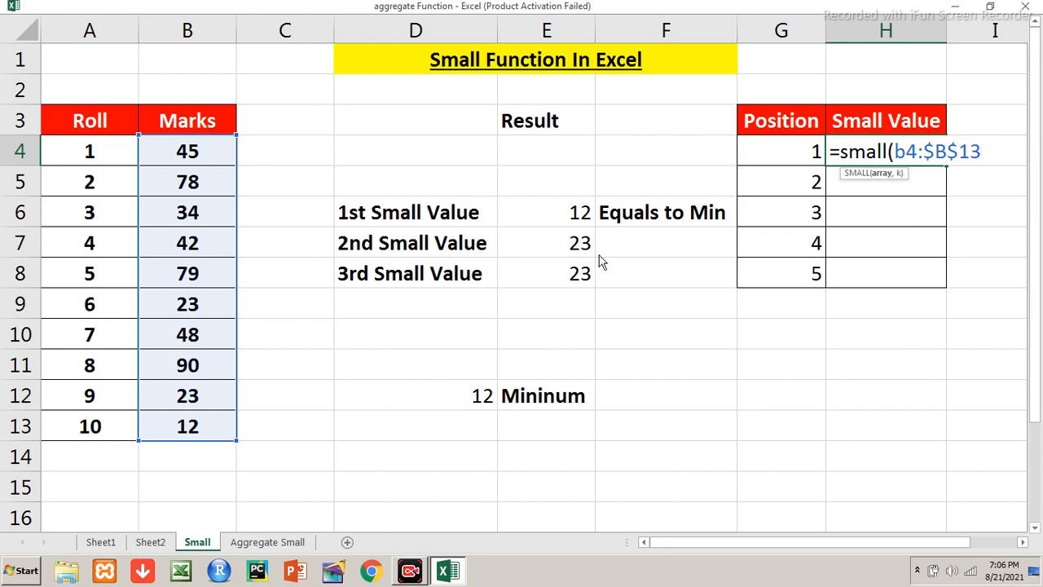
pyautogui.press('Return')
pyautogui.press('Return')
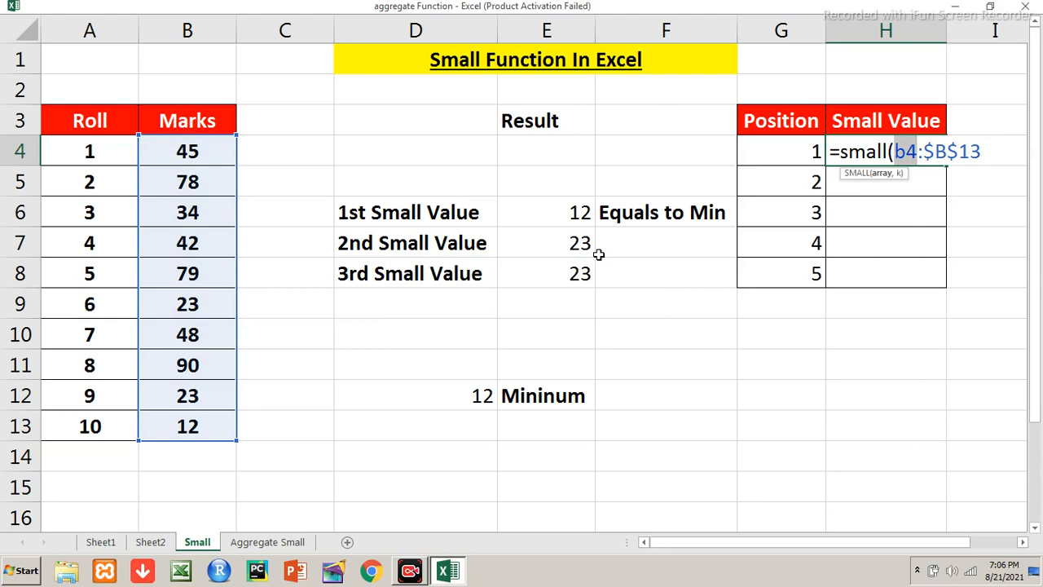
pyautogui.press('F4')
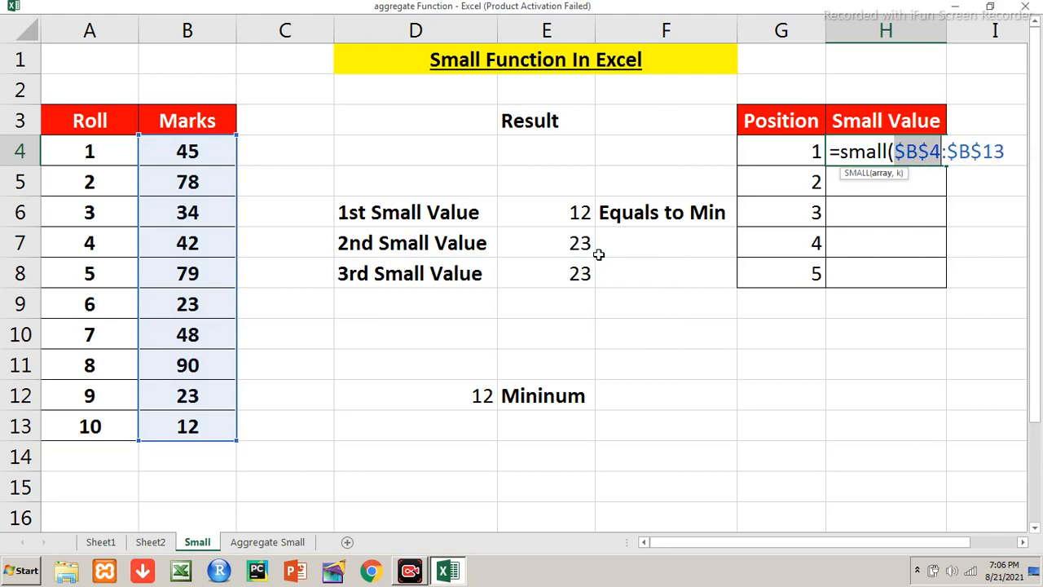
pyautogui.press('Right')
pyautogui.press('Right')
pyautogui.press('Right')
pyautogui.press('Right')
pyautogui.press('Right')
pyautogui.press('Right')
pyautogui.write(',')
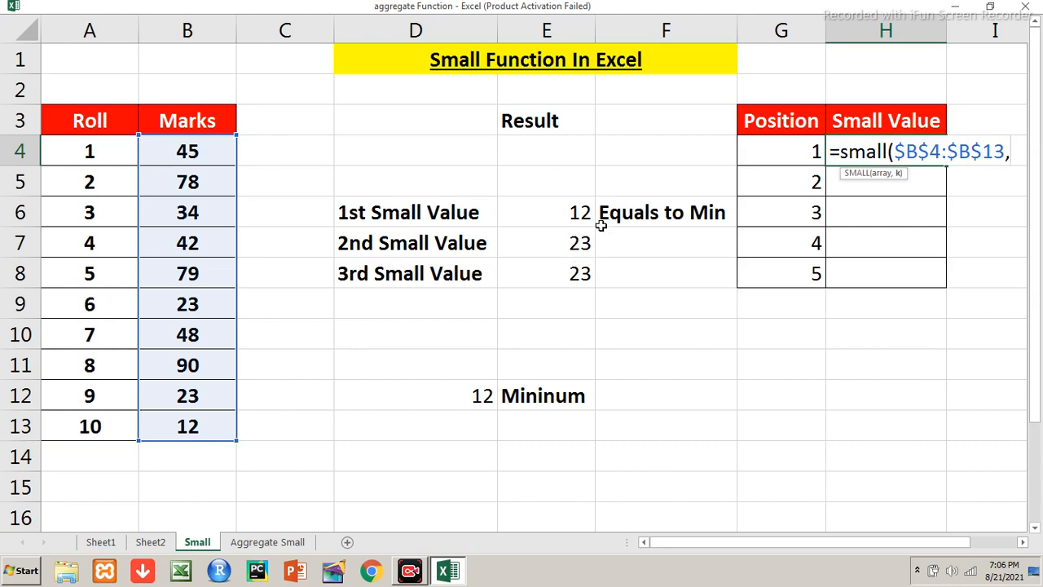
pyautogui.click(764, 156)
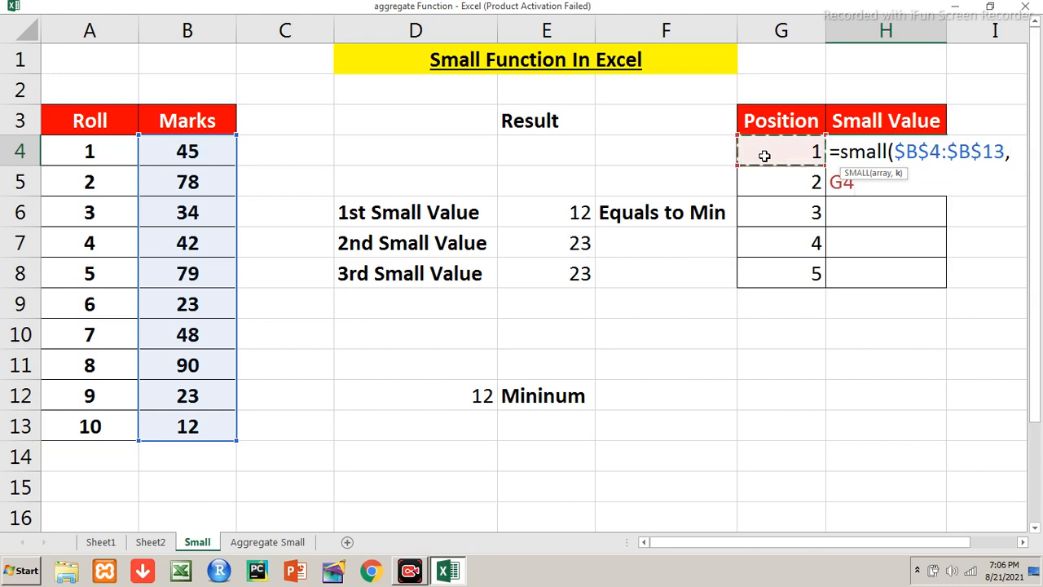
pyautogui.write(')')
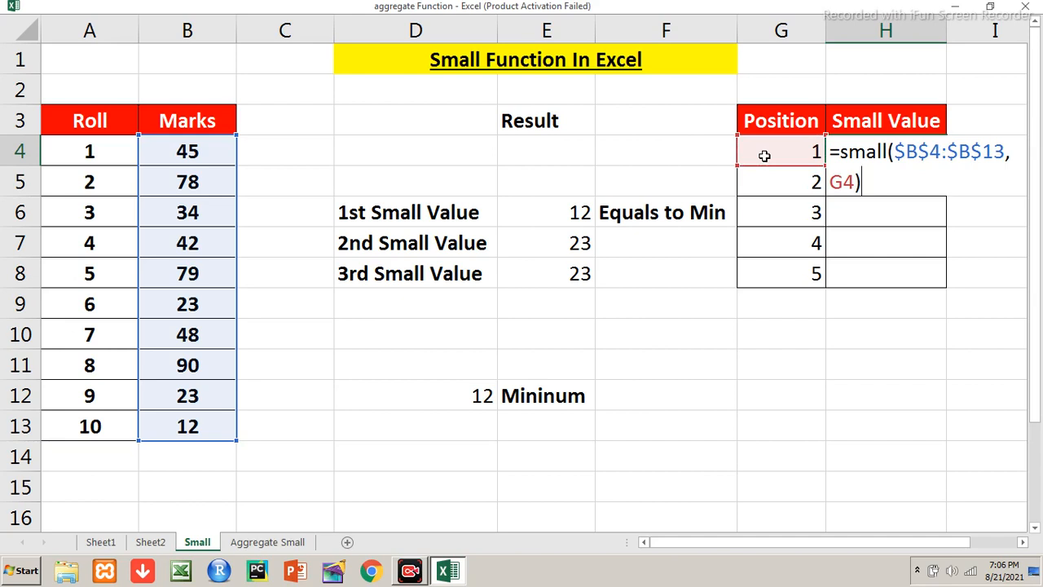
pyautogui.press('Return')
# Fill the H4 formula down through H8 for positions 2 to 5
pyautogui.press('Up')
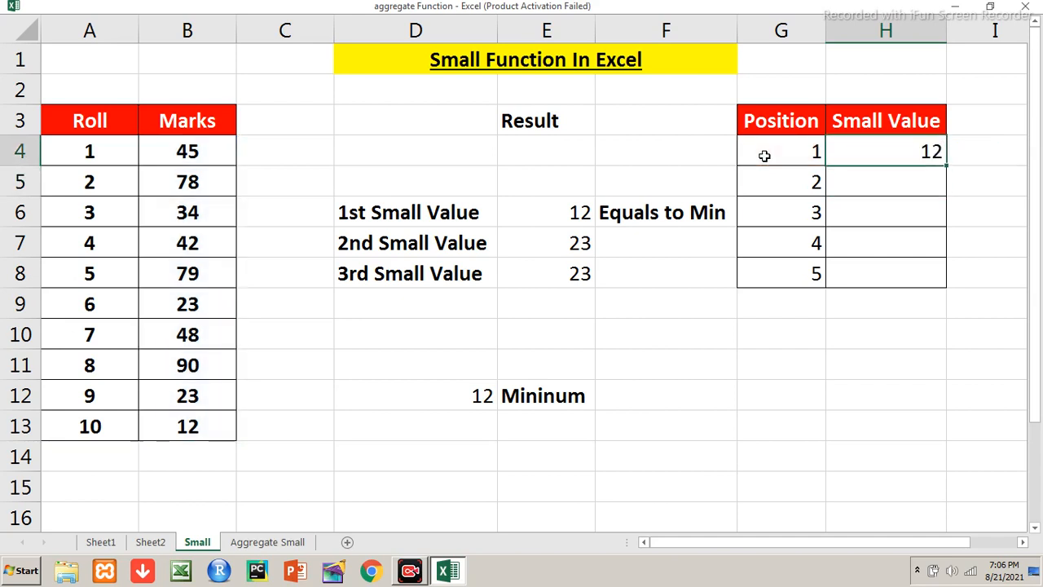
pyautogui.doubleClick(947, 165)
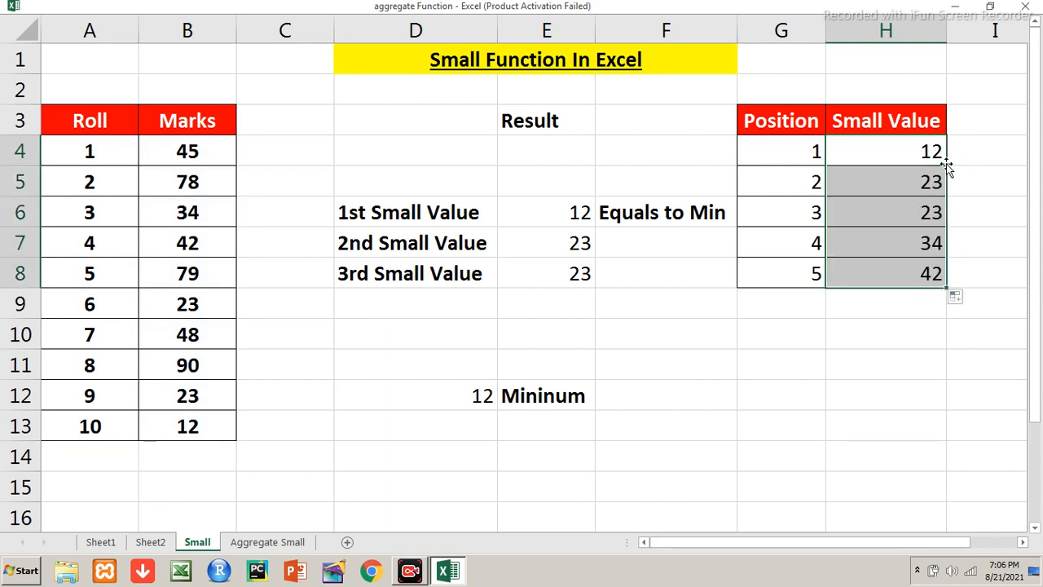
pyautogui.click(946, 164)
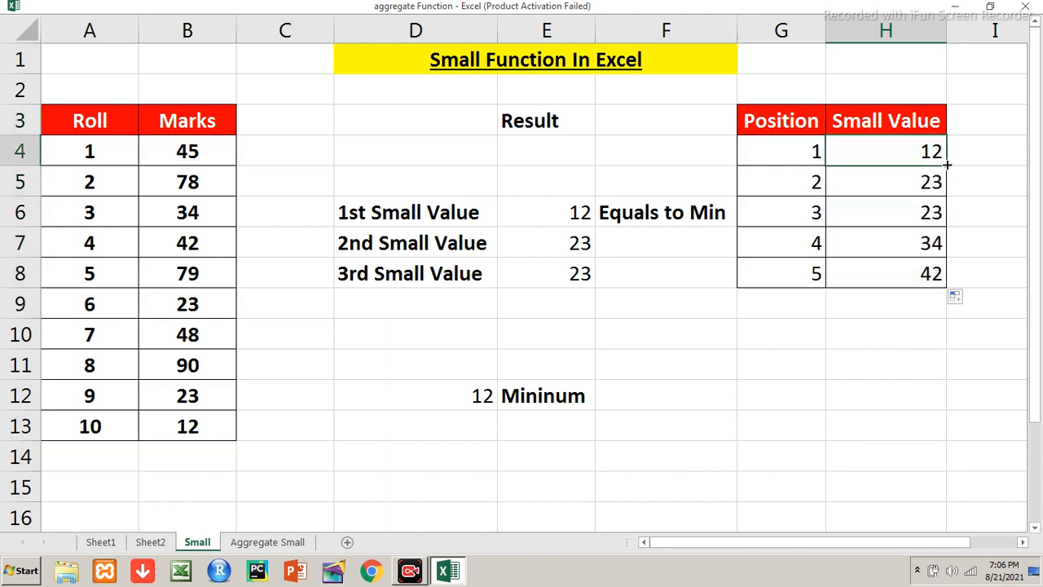
# Examine the filled results in the Small Value column, H4:H8
pyautogui.press('Down')
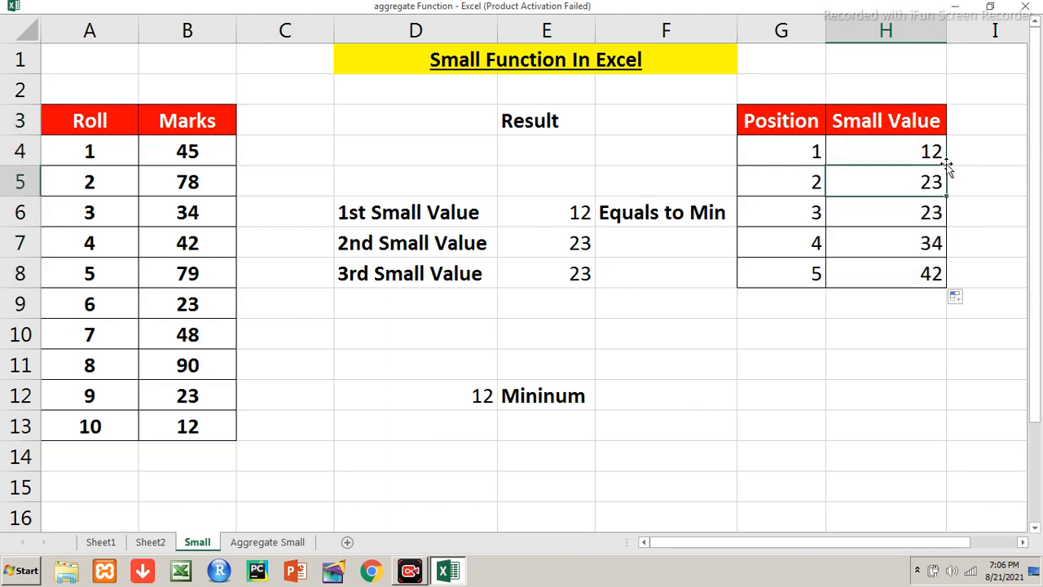
pyautogui.press('Down')
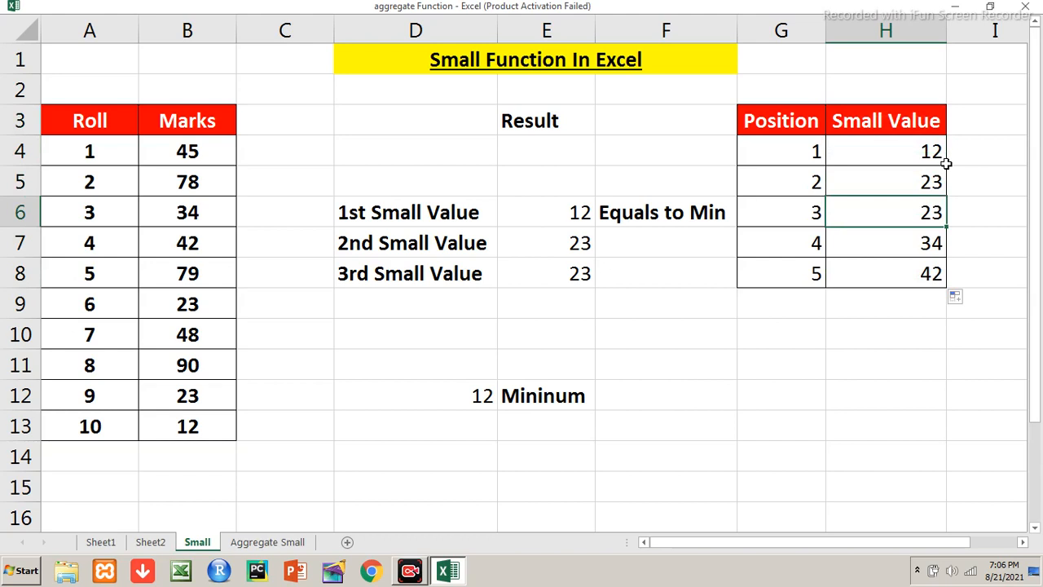
pyautogui.press('Down')
pyautogui.press('Down')
pyautogui.press('Down')
pyautogui.press('Up')
pyautogui.press('Up')
pyautogui.press('Up')
pyautogui.press('Up')
pyautogui.press('Up')
# Replace roll 5's mark in B8 with the formula =100/0 to introduce a division error
pyautogui.press('Left')
pyautogui.press('Home')
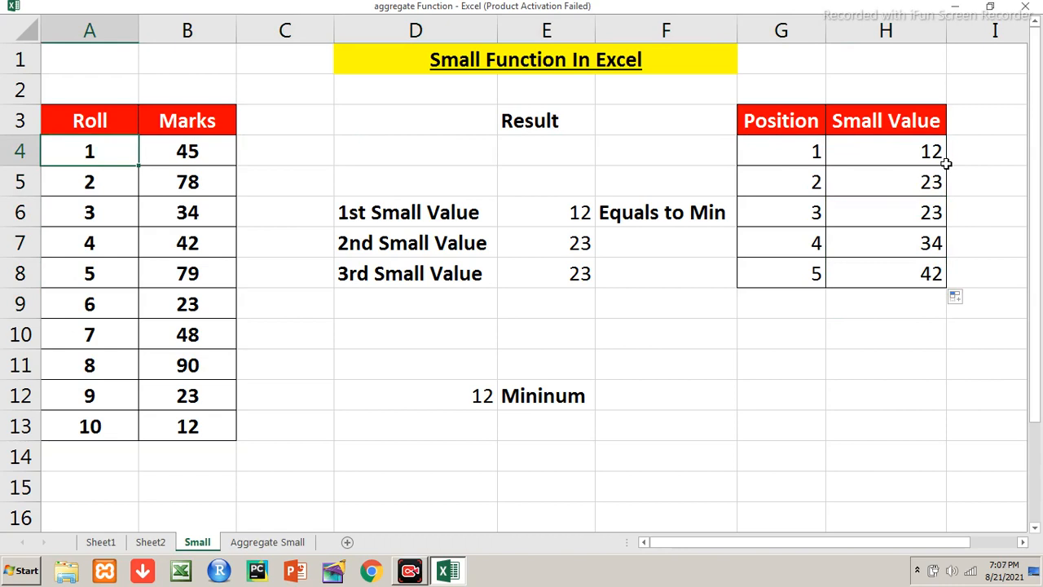
pyautogui.press('Down')
pyautogui.press('Down')
pyautogui.press('Down')
pyautogui.press('Down')
pyautogui.press('Right')
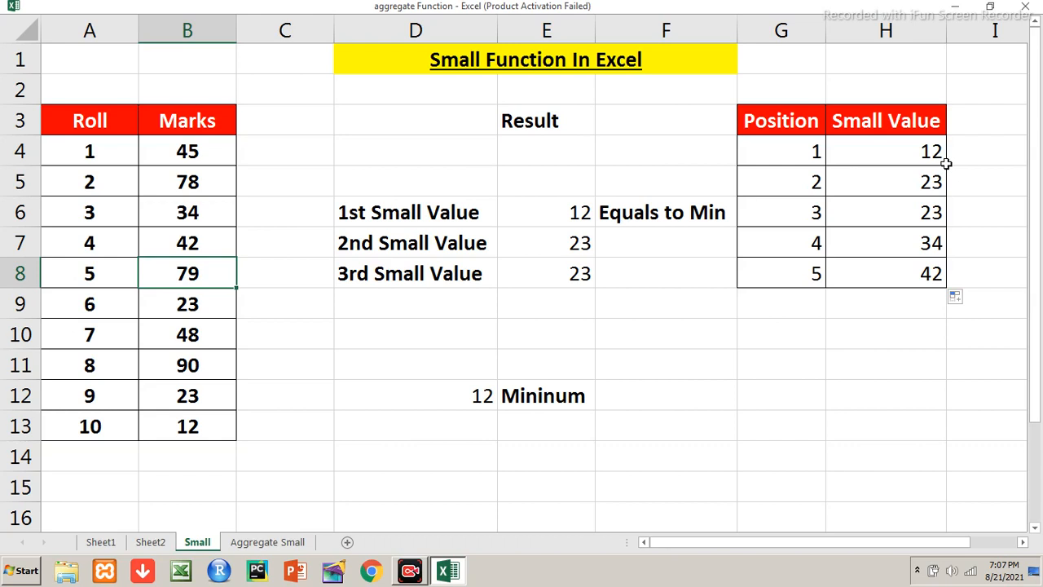
pyautogui.write('=100/0')
pyautogui.press('Return')
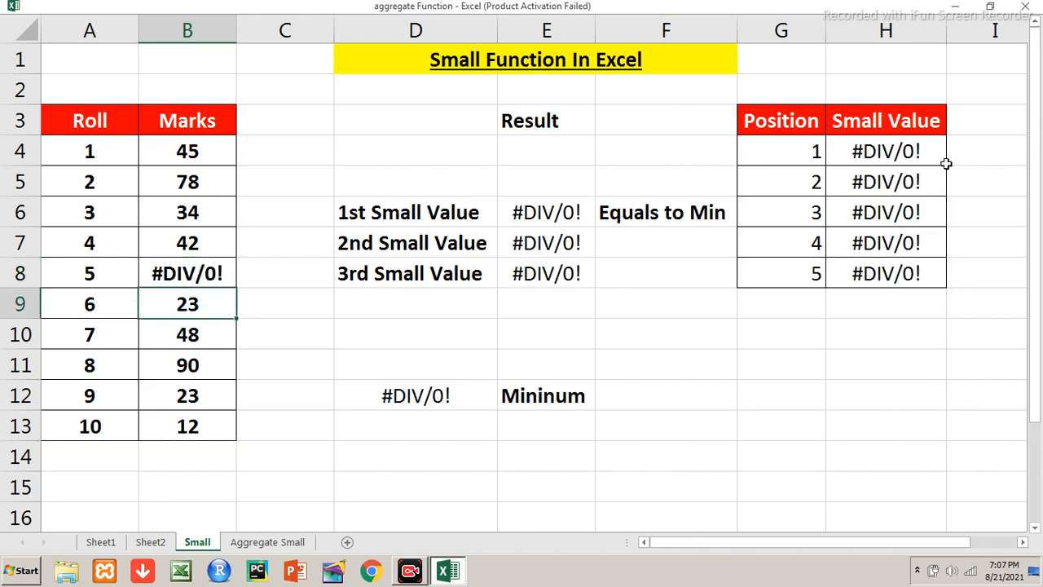
# Examine the marks range B4:B13, including the error in roll 5's row
pyautogui.press('Up')
pyautogui.press('Up')
pyautogui.press('Up')
pyautogui.press('Up')
pyautogui.press('Up')
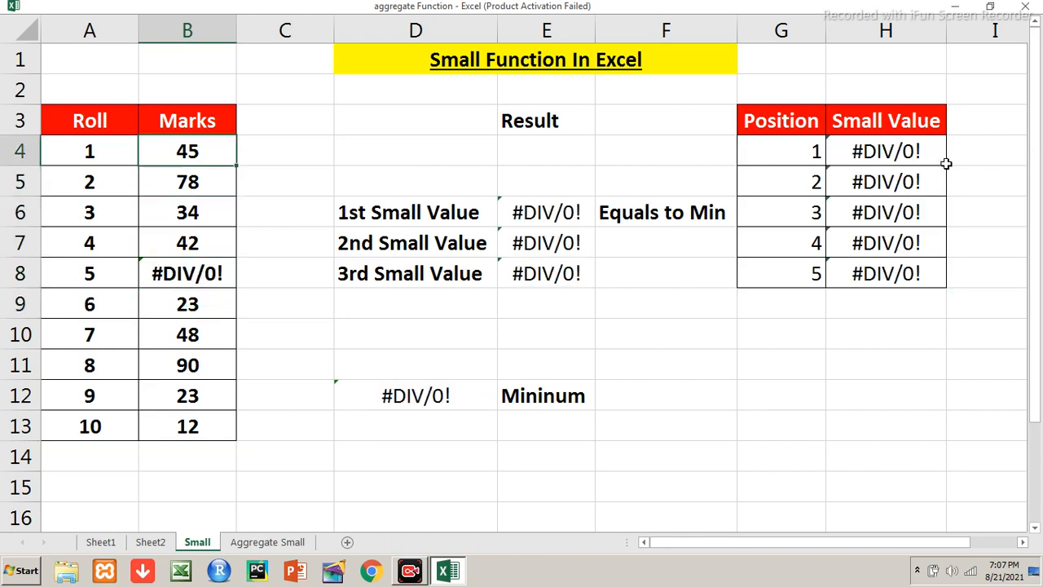
pyautogui.hotkey('shift', 'Down')
pyautogui.hotkey('shift', 'Down')
pyautogui.hotkey('shift', 'Down')
pyautogui.hotkey('shift', 'Down')
pyautogui.hotkey('shift', 'Down')
pyautogui.hotkey('shift', 'Down')
pyautogui.hotkey('shift', 'Down')
pyautogui.hotkey('shift', 'Down')
pyautogui.hotkey('shift', 'Down')
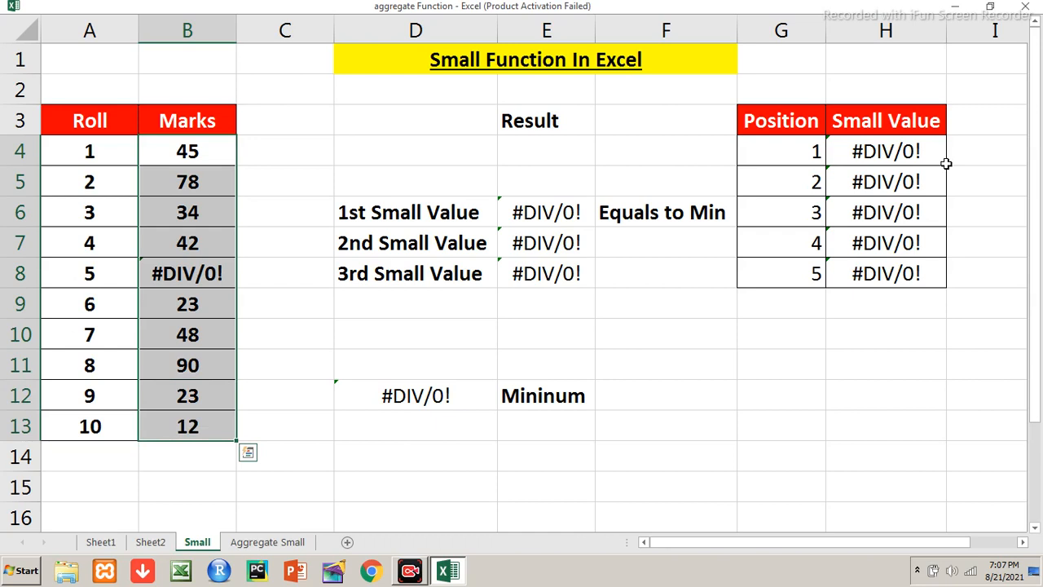
# Inspect the minimum formula in D12 and leave it without editing
pyautogui.press('Right')
pyautogui.press('Right')
pyautogui.press('Right')
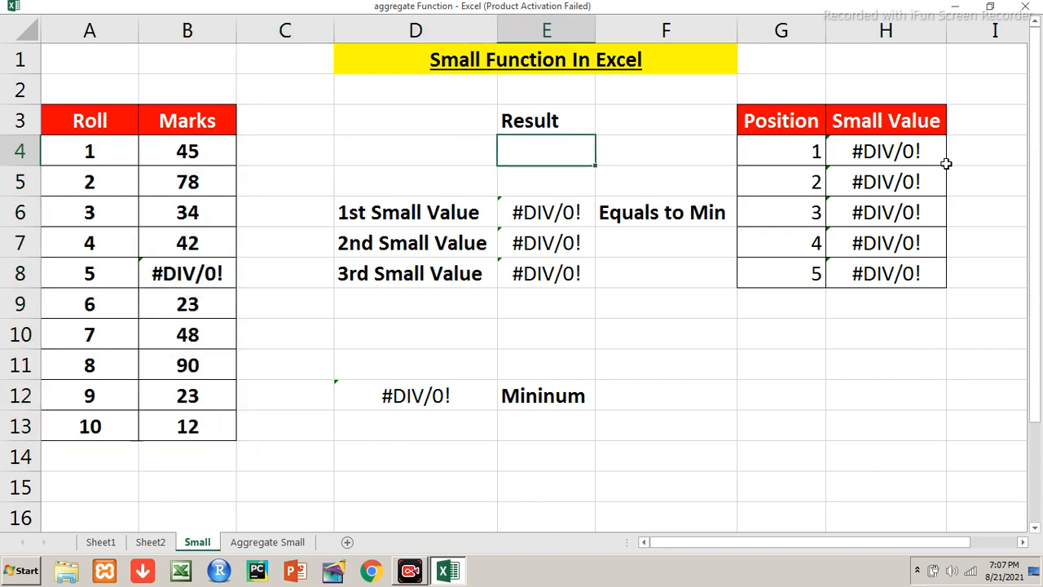
pyautogui.press('Down')
pyautogui.press('Down')
pyautogui.press('Down')
pyautogui.press('Down')
pyautogui.press('Down')
pyautogui.press('Down')
pyautogui.press('Down')
pyautogui.press('Down')
pyautogui.press('Left')
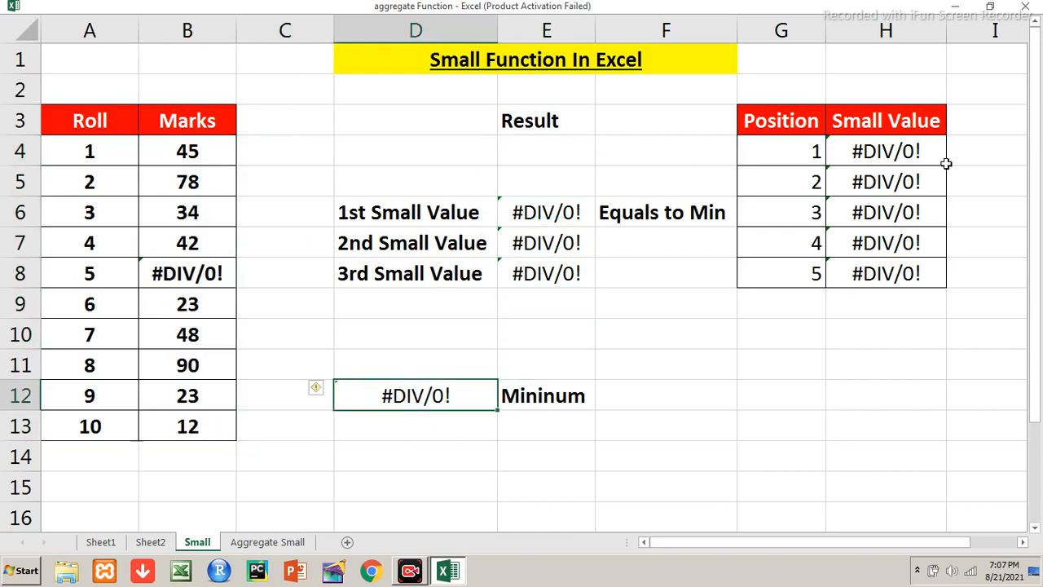
pyautogui.press('F2')
pyautogui.press('Escape')
# Check how the error affects the 1st to 3rd small value results in E6:E8
pyautogui.press('Up')
pyautogui.press('Up')
pyautogui.press('Up')
pyautogui.press('Up')
pyautogui.press('Up')
pyautogui.press('Up')
pyautogui.press('Right')
pyautogui.hotkey('shift', 'Down')
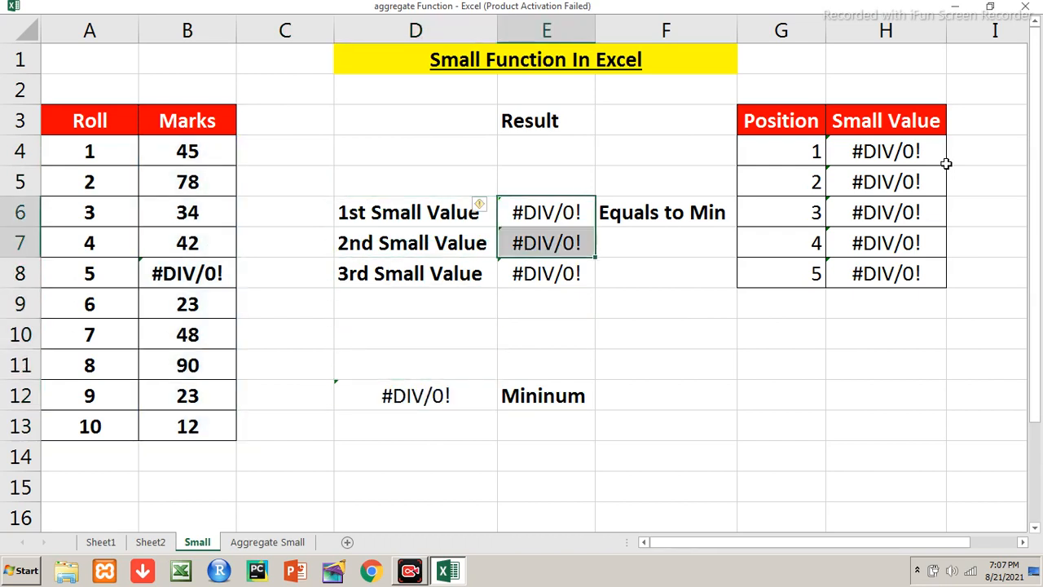
pyautogui.hotkey('shift', 'Down')
# Check how the error affects the Small Value column of the Position table in H4:H8
pyautogui.press('Right')
pyautogui.press('Right')
pyautogui.press('Right')
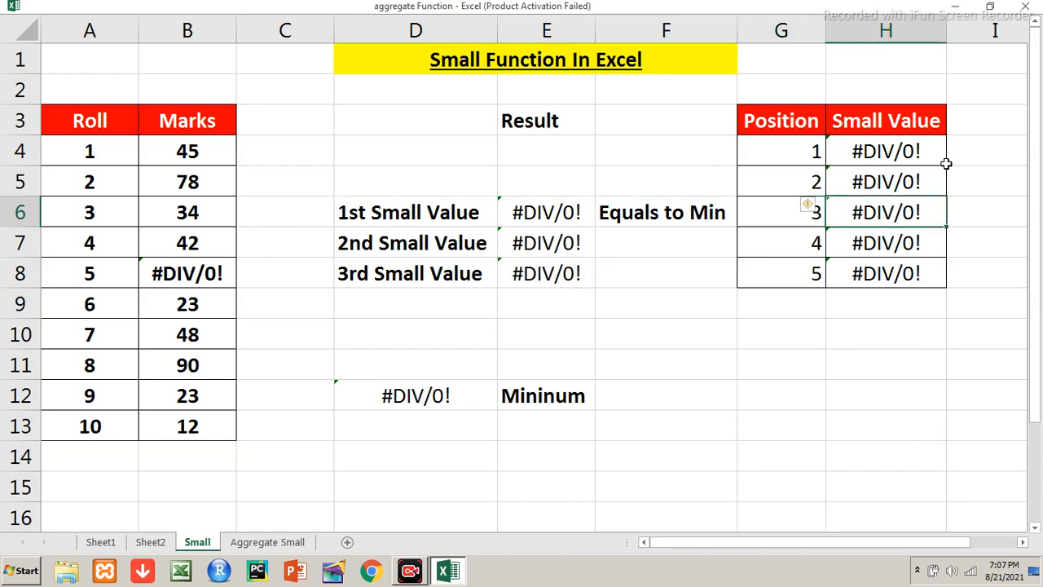
pyautogui.press('Up')
pyautogui.press('Up')
pyautogui.hotkey('shift', 'Down')
pyautogui.hotkey('shift', 'Down')
pyautogui.hotkey('shift', 'Down')
pyautogui.hotkey('shift', 'Down')
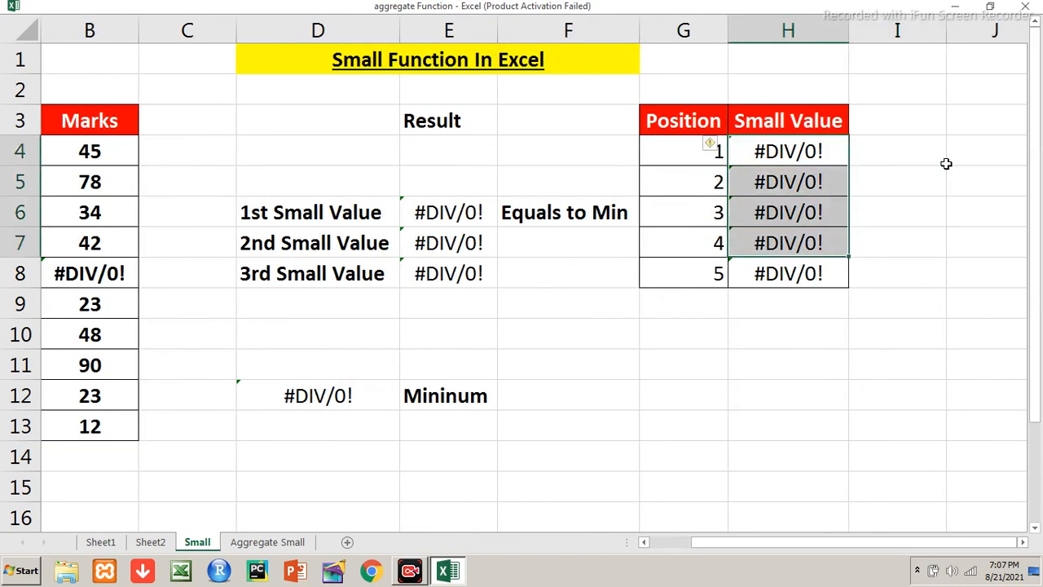
pyautogui.press('Left')
pyautogui.press('Left')
pyautogui.press('Left')
pyautogui.press('Left')
pyautogui.press('Left')
pyautogui.press('Left')
pyautogui.press('Left')
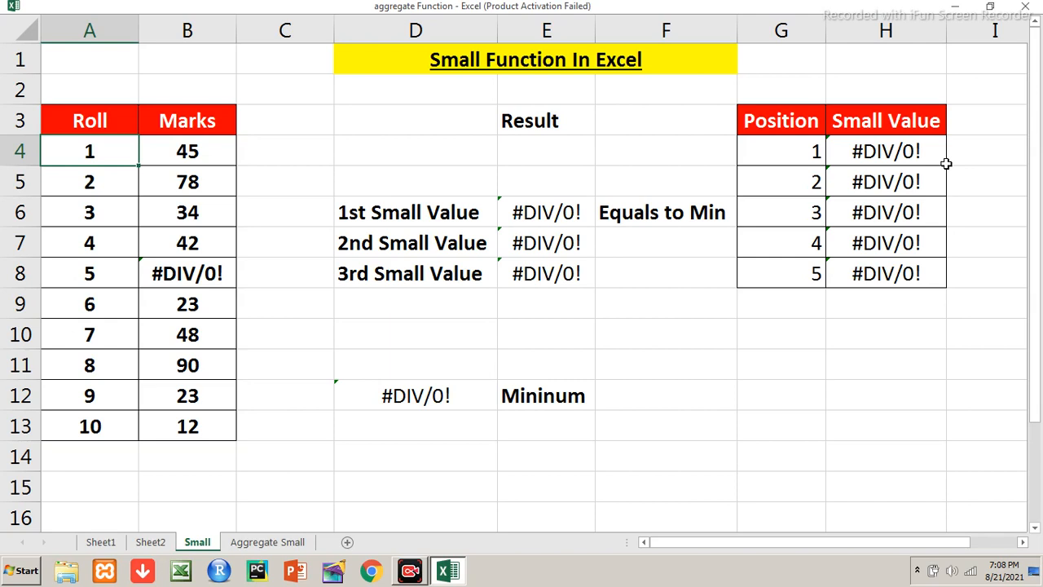
# On the Aggregate Small sheet, start an AGGREGATE formula in E6 with function number 15 - SMALL
pyautogui.hotkey('ctrl', 'pagedown')
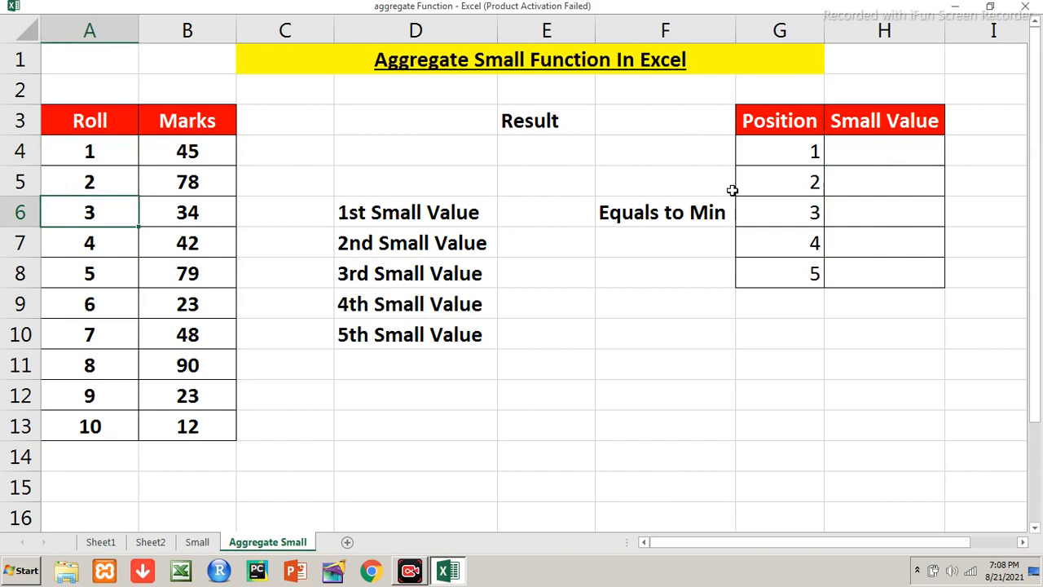
pyautogui.click(548, 217)
pyautogui.write('=agg')
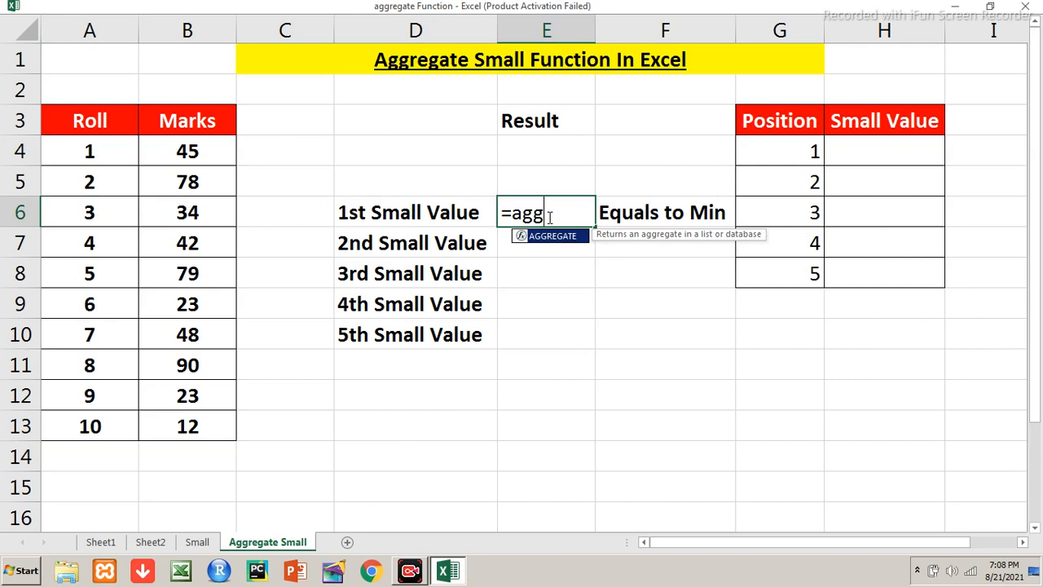
pyautogui.press('Tab')
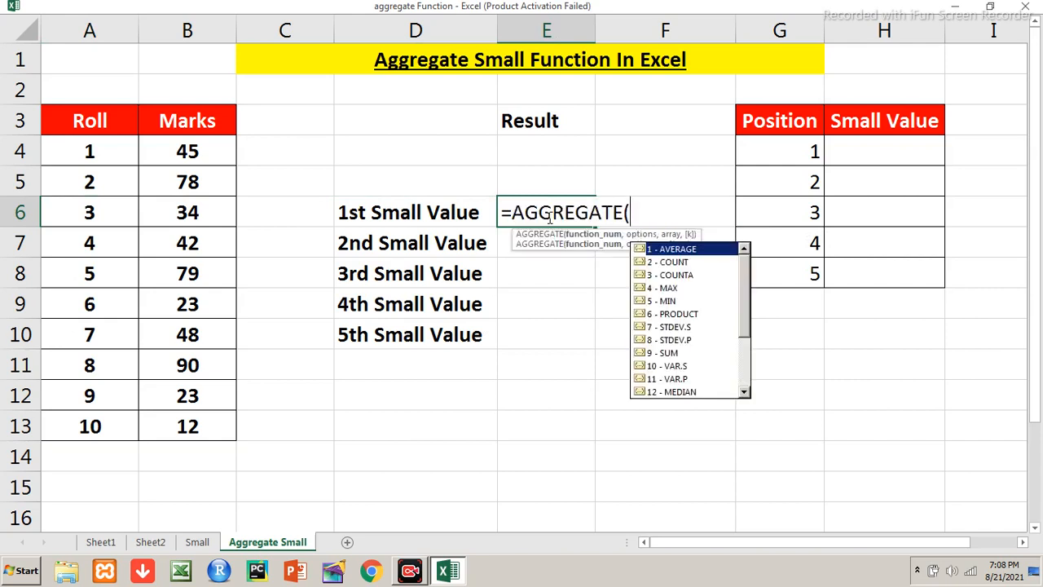
pyautogui.press('Down')
pyautogui.press('Down')
pyautogui.press('Down')
pyautogui.press('Down')
pyautogui.press('Down')
pyautogui.press('Down')
pyautogui.press('Down')
pyautogui.press('Down')
pyautogui.press('Down')
pyautogui.press('Down')
pyautogui.press('Down')
pyautogui.press('Down')
pyautogui.press('Down')
pyautogui.press('Down')
pyautogui.press('Down')
pyautogui.press('Up')
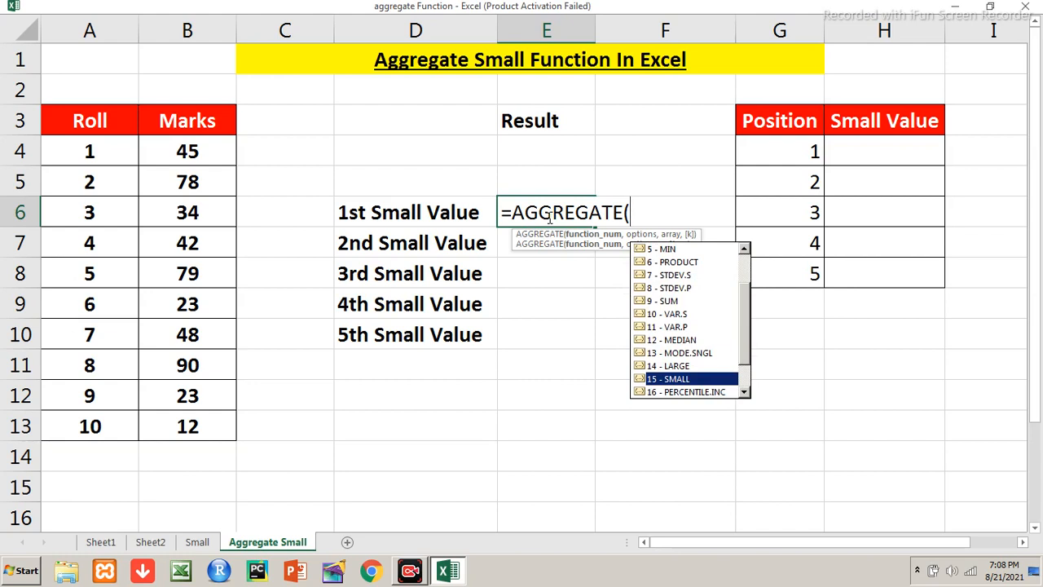
pyautogui.press('Tab')
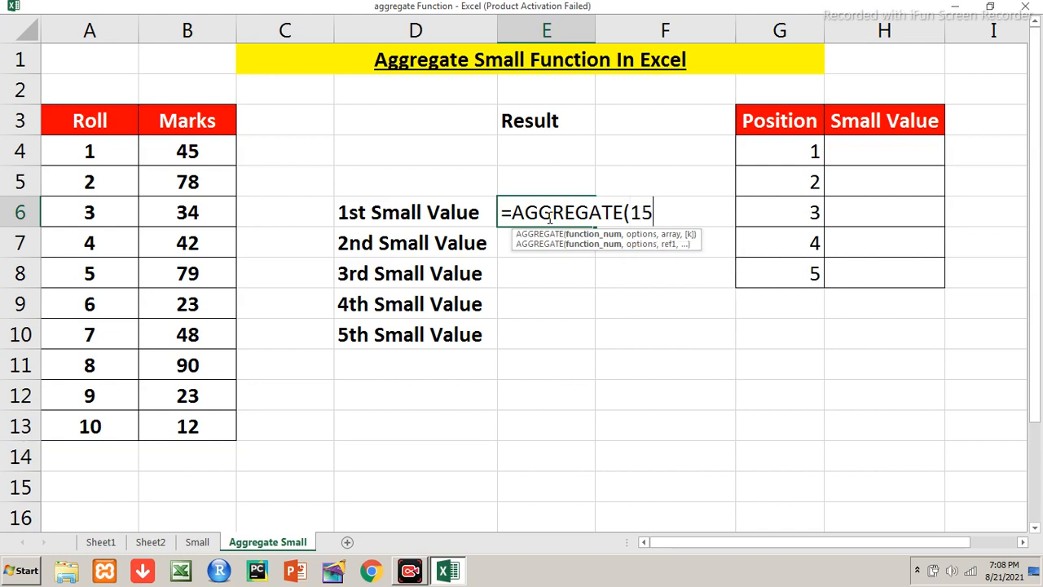
# Complete the AGGREGATE formula in E6 with option 2 for ignoring errors, array B4:B13 and k of 1
pyautogui.write(',')
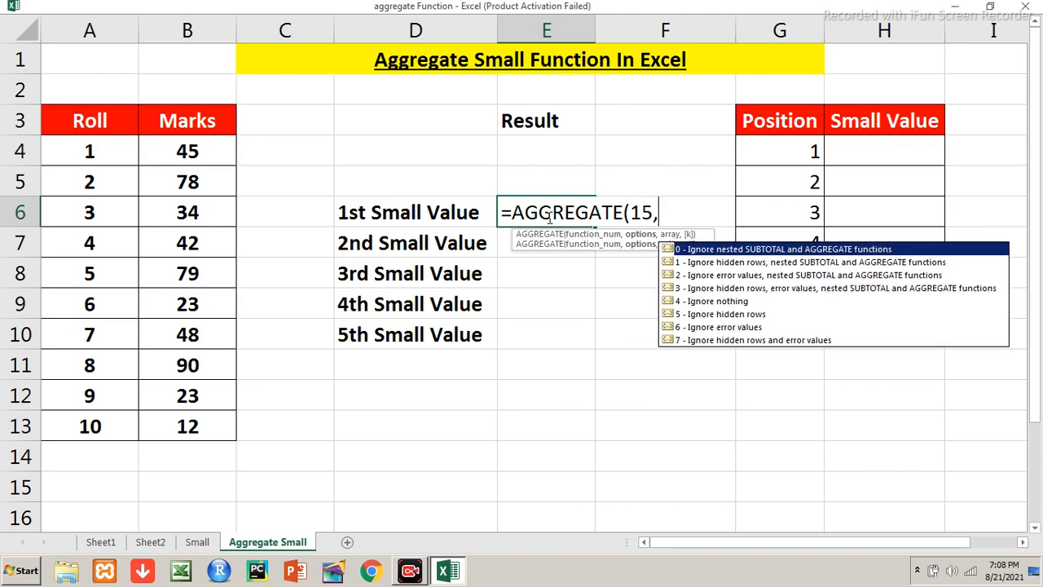
pyautogui.press('Down')
pyautogui.press('Down')
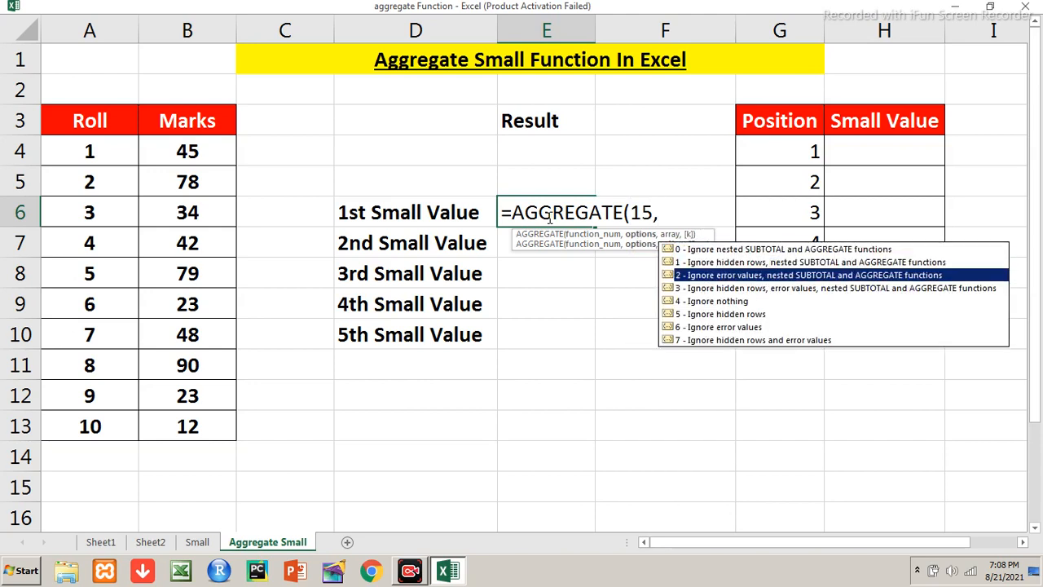
pyautogui.press('Tab')
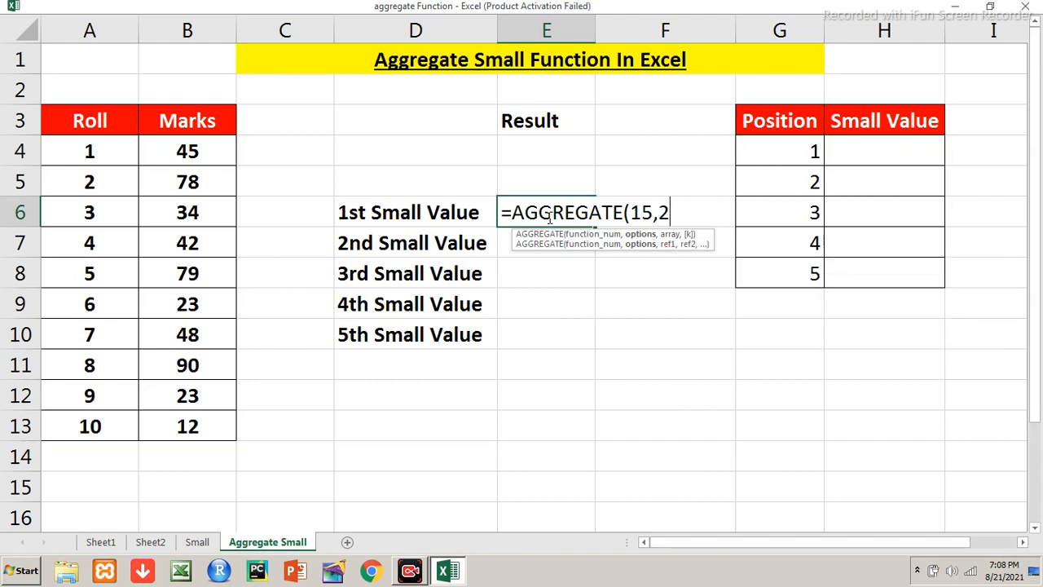
pyautogui.write(',')
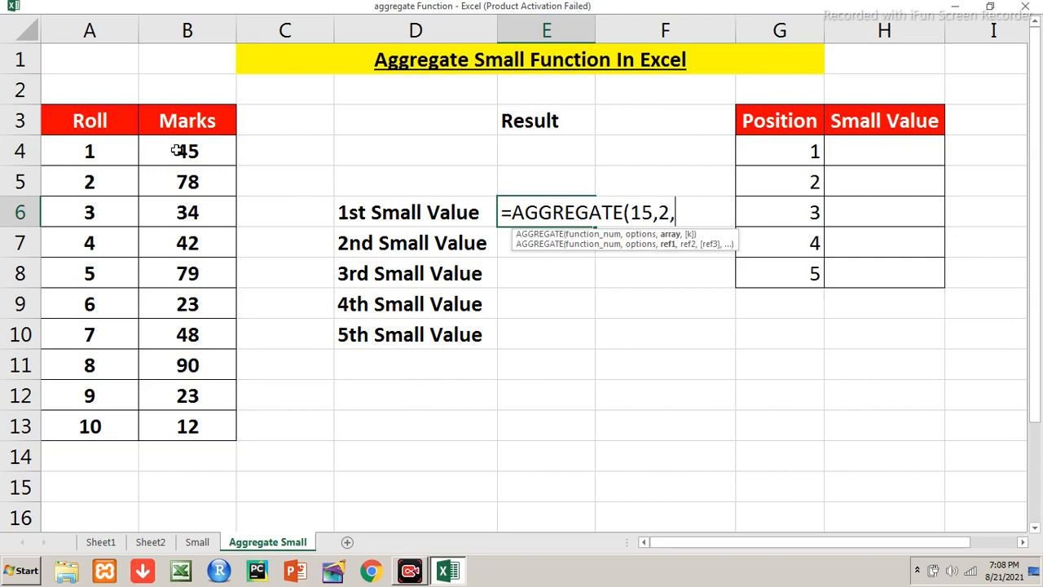
pyautogui.moveTo(177, 151); pyautogui.dragTo(185, 426)
pyautogui.write(',')
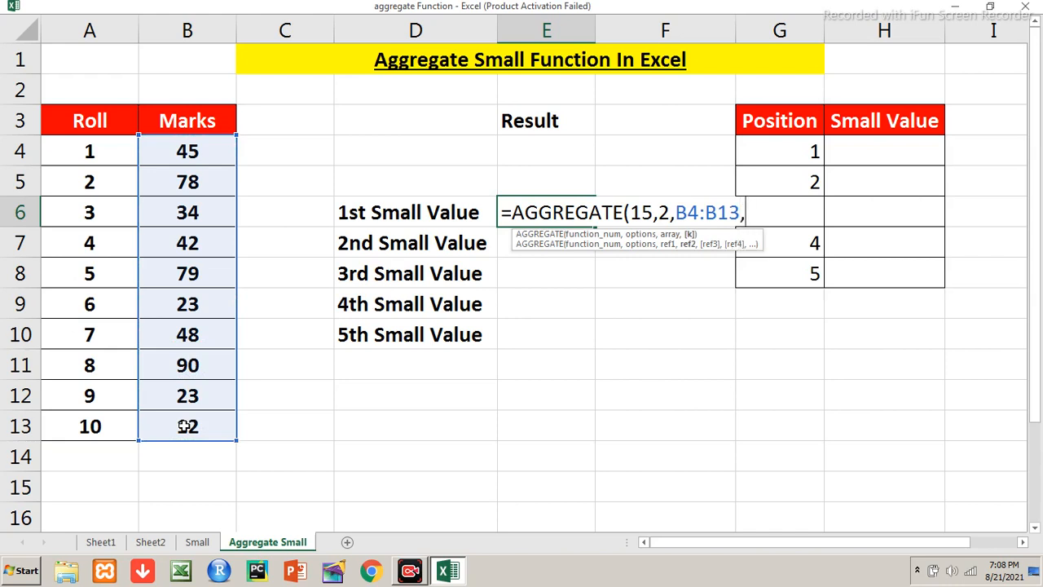
pyautogui.write('1)')
pyautogui.press('Return')
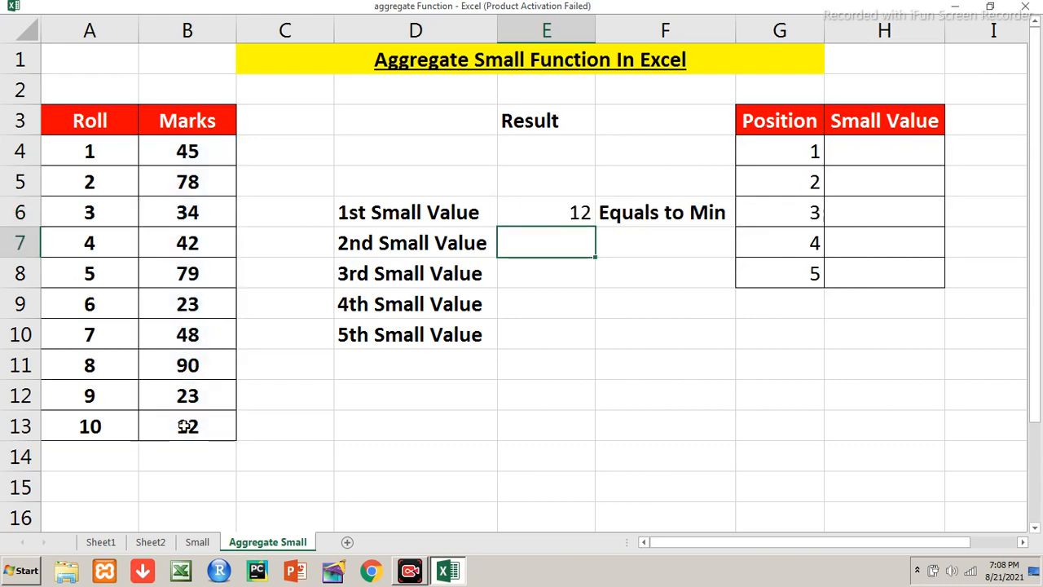
pyautogui.press('Up')
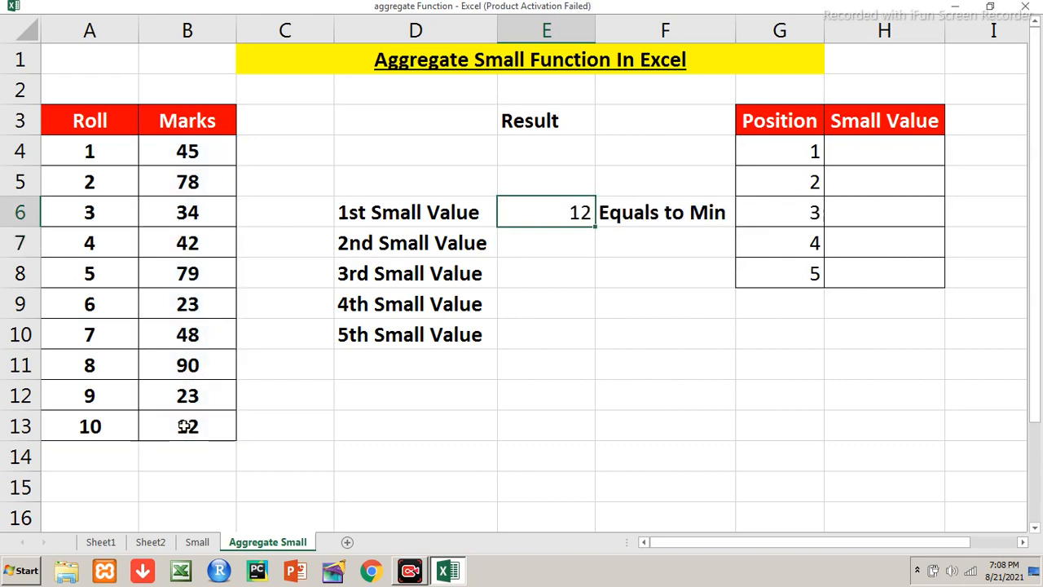
# Start an AGGREGATE formula for the 2nd small value in E7 with function number 15
pyautogui.press('Down')
pyautogui.write('=agg')
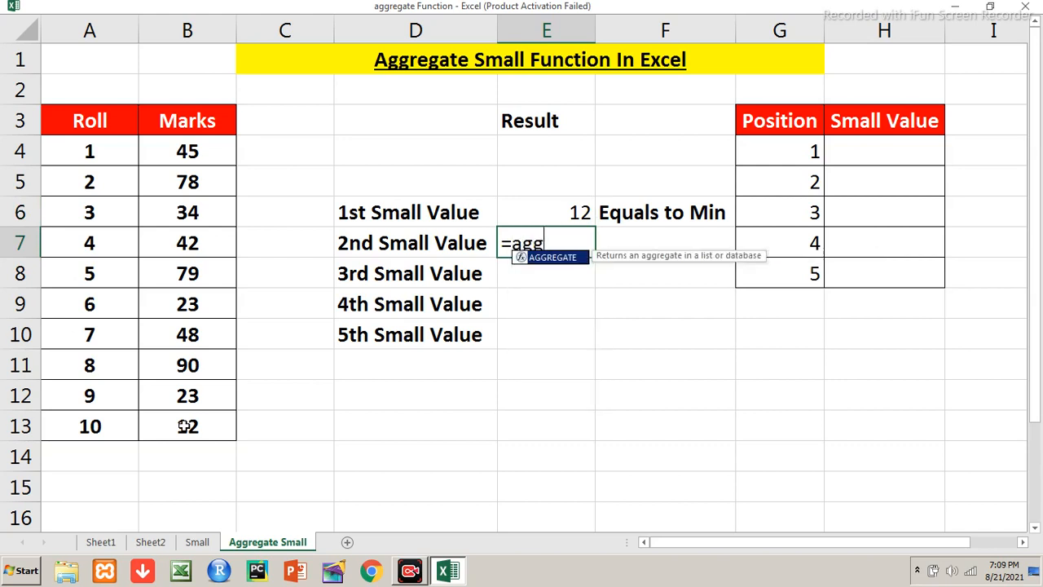
pyautogui.press('Tab')
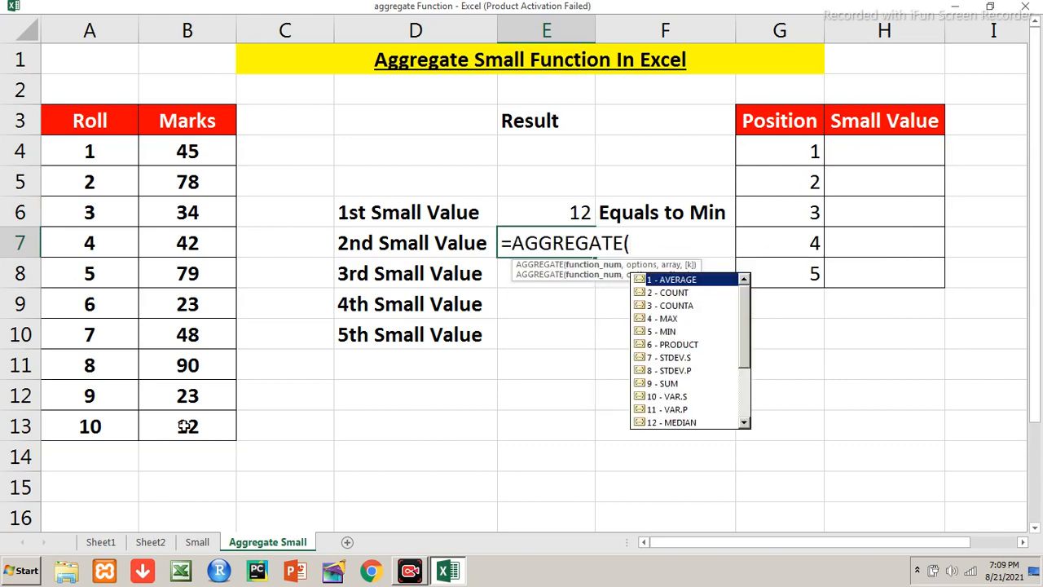
pyautogui.write('14')
pyautogui.press('Down')
pyautogui.press('Down')
pyautogui.press('Down')
pyautogui.press('Down')
pyautogui.press('Down')
pyautogui.press('Down')
pyautogui.press('Down')
pyautogui.press('Down')
pyautogui.press('Down')
pyautogui.press('Down')
pyautogui.press('Down')
pyautogui.press('Down')
pyautogui.press('Down')
pyautogui.press('Down')
pyautogui.press('Down')
pyautogui.press('Down')
pyautogui.press('Down')
pyautogui.press('Down')
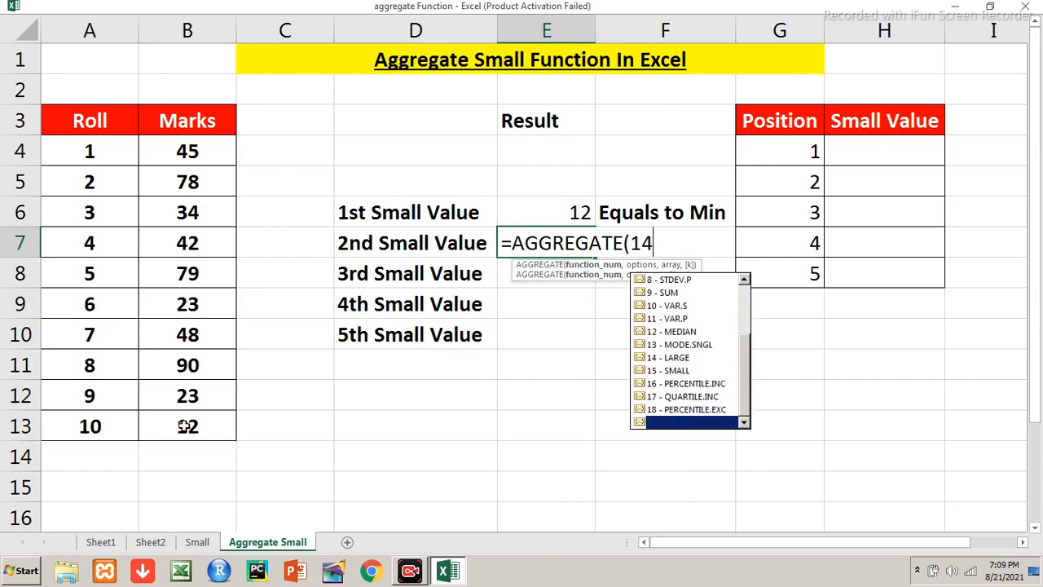
pyautogui.press('Up')
pyautogui.press('Up')
pyautogui.press('Up')
pyautogui.press('Up')
pyautogui.press('Up')
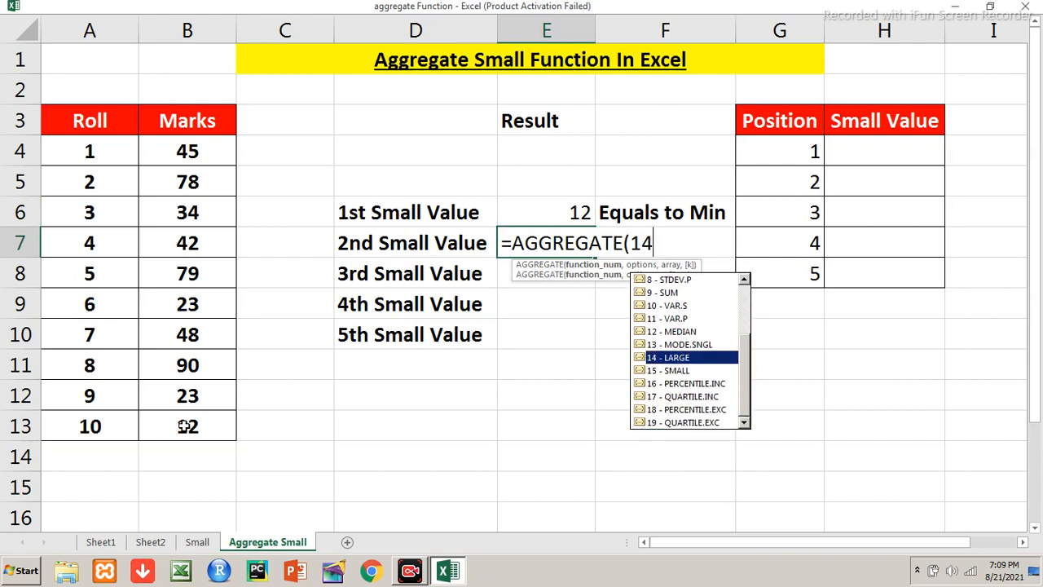
pyautogui.press('BackSpace')
pyautogui.write('5')
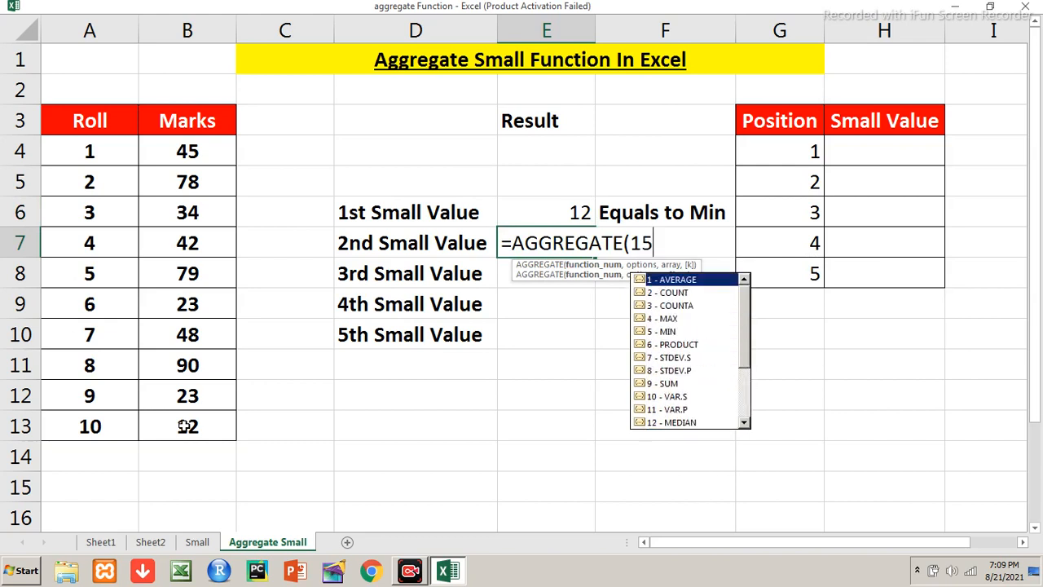
# Complete the E7 formula with option 2, array B4:B13 and k of 2
pyautogui.write(',')
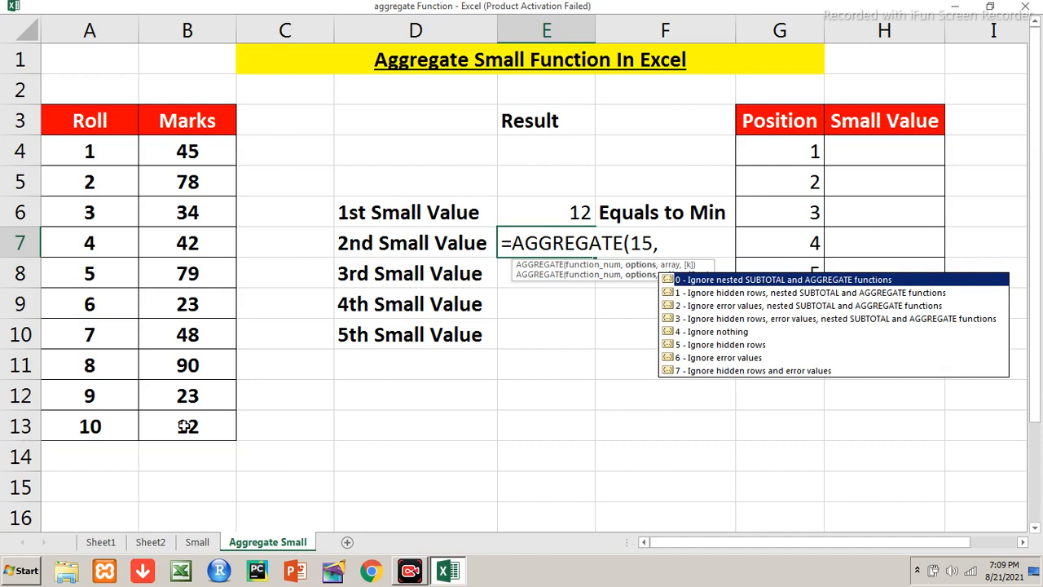
pyautogui.write('2,')
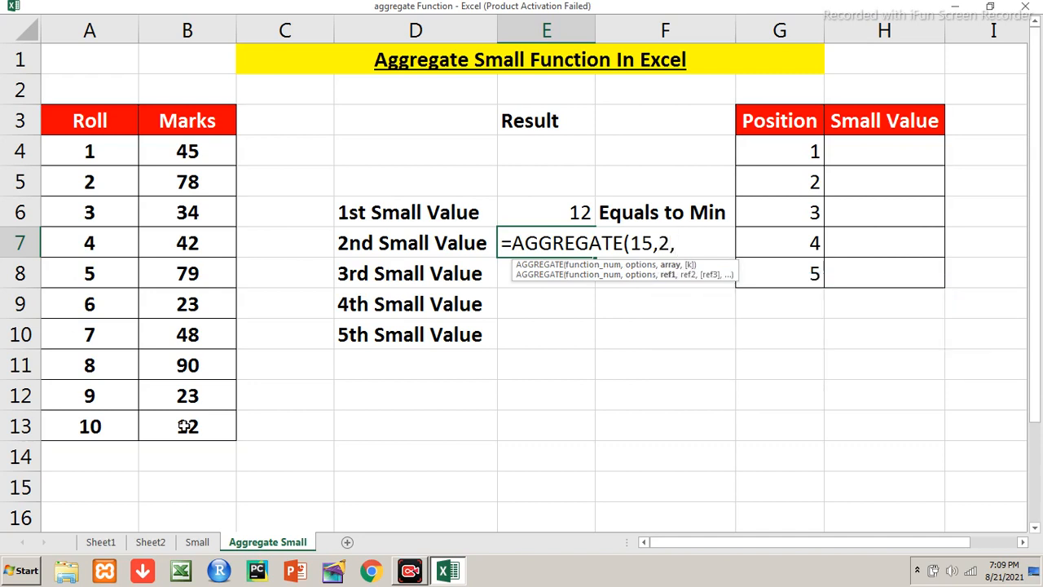
pyautogui.write('b4:b13,2')
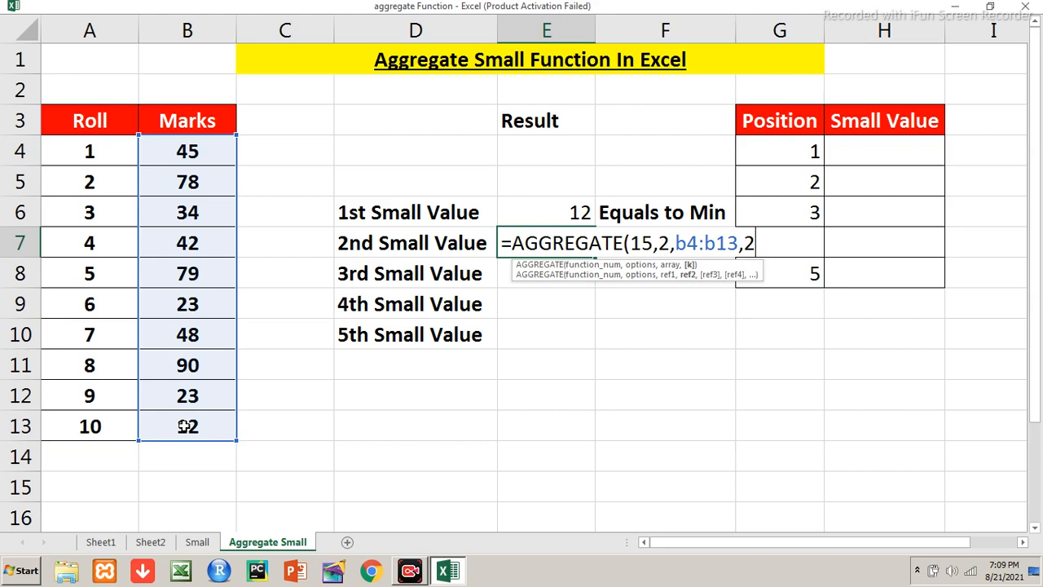
pyautogui.write(')')
pyautogui.press('Return')
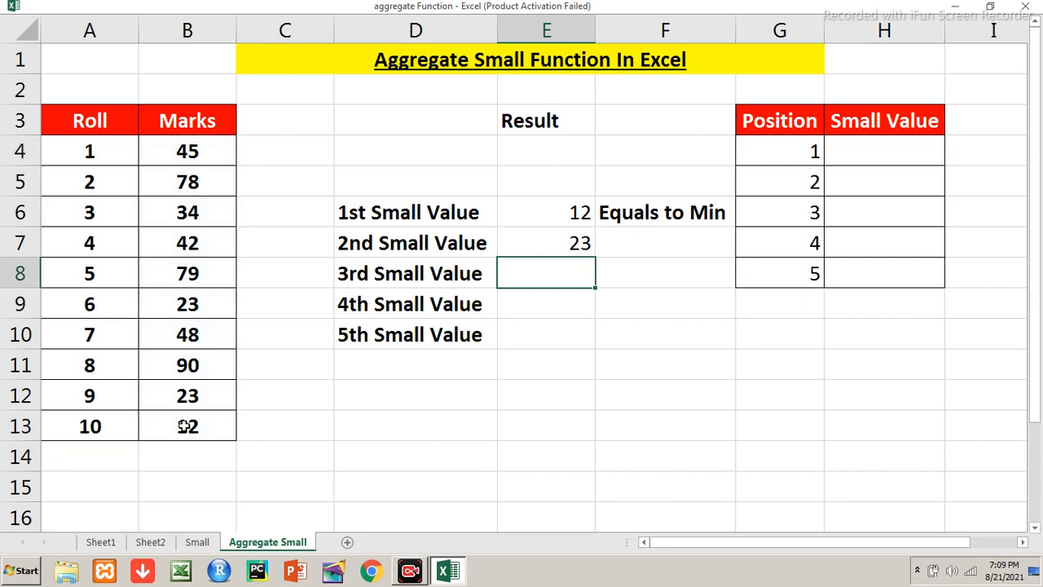
# Delete the 3rd, 4th and 5th Small Value labels in D8:D10
pyautogui.press('Left')
pyautogui.hotkey('shift', 'Down')
pyautogui.hotkey('shift', 'Down')
pyautogui.press('Delete')
pyautogui.press('Up')
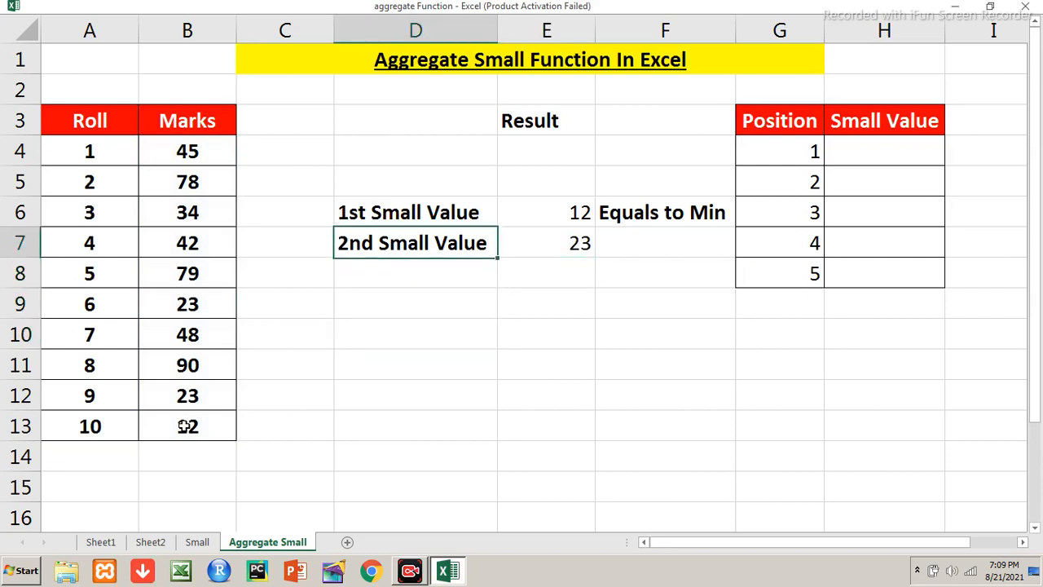
# Review the Position table's headers and its position numbers in column G
pyautogui.press('Up')
pyautogui.press('Right')
pyautogui.press('Right')
pyautogui.press('Right')
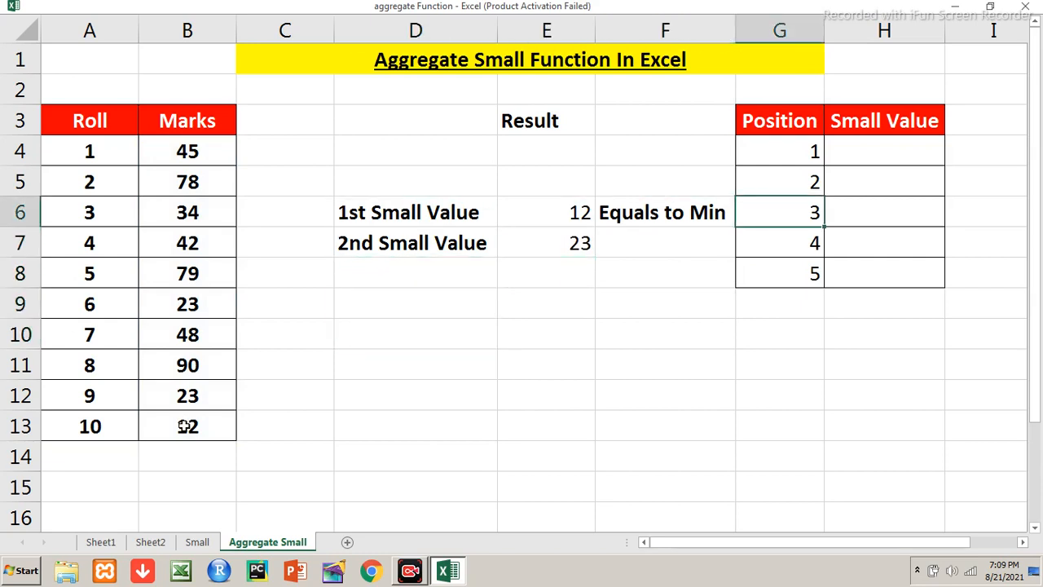
pyautogui.press('Up')
pyautogui.press('Up')
pyautogui.press('Up')
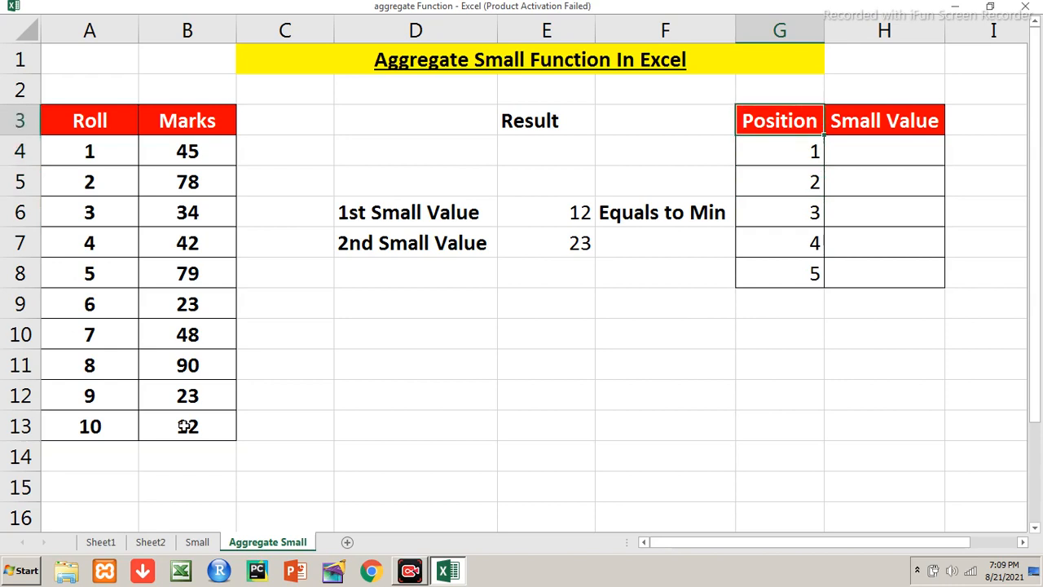
pyautogui.press('Right')
pyautogui.press('Left')
pyautogui.press('Down')
pyautogui.press('Down')
pyautogui.press('Down')
pyautogui.press('Down')
pyautogui.press('Down')
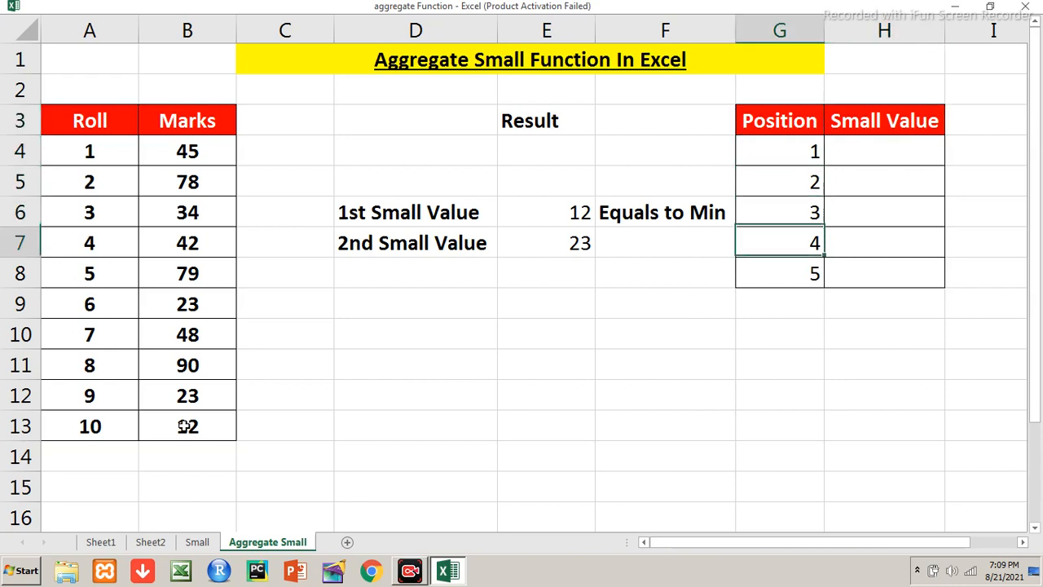
# Start an AGGREGATE formula in H4 of the Small Value column with function number 15 - SMALL
pyautogui.press('Right')
pyautogui.press('Up')
pyautogui.press('Up')
pyautogui.press('Up')
pyautogui.press('Up')
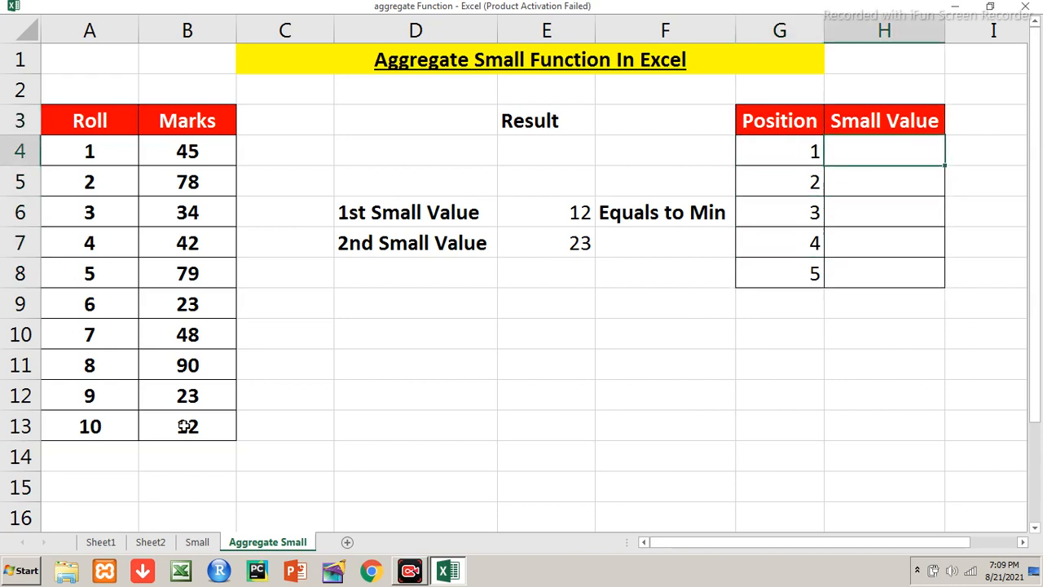
pyautogui.write('=agg')
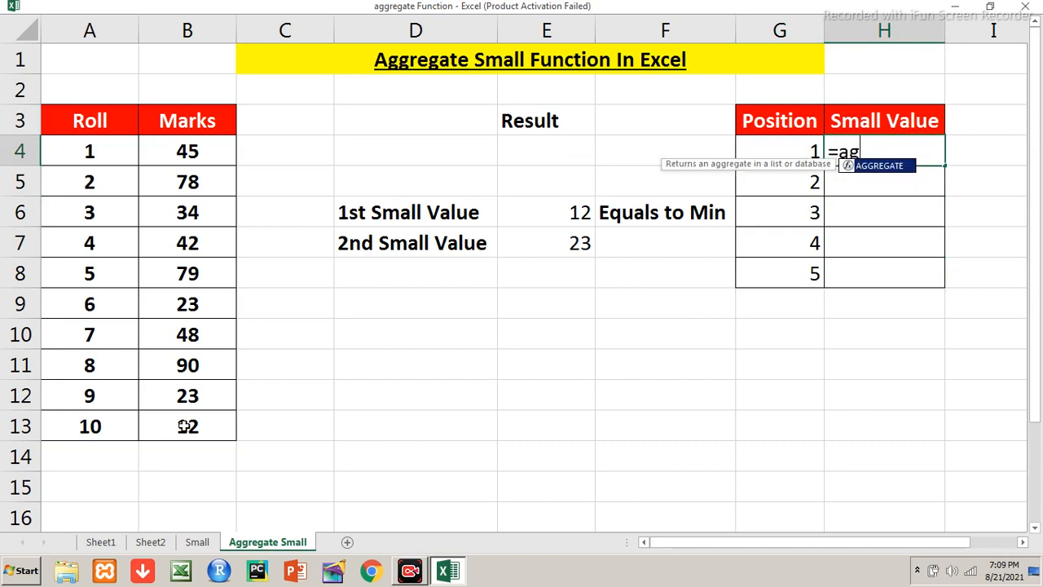
pyautogui.write('(')
pyautogui.press('BackSpace')
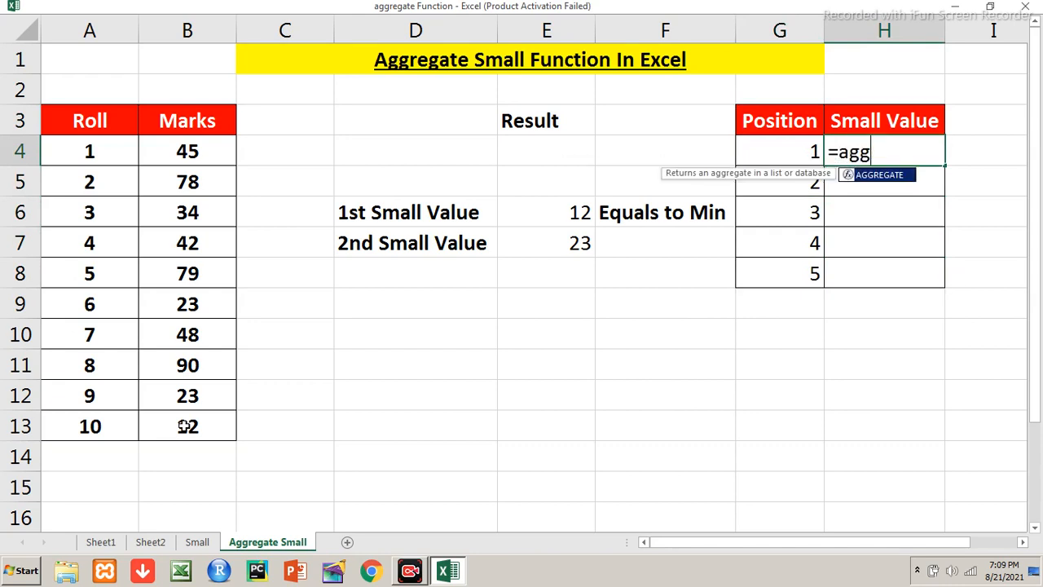
pyautogui.press('Tab')
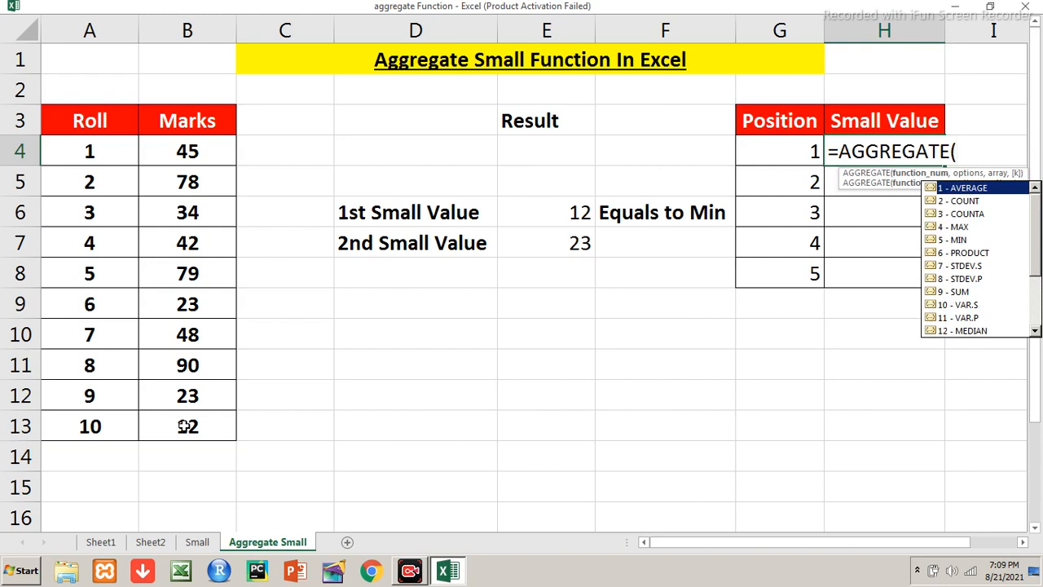
pyautogui.press('Down')
pyautogui.press('Down')
pyautogui.press('Down')
pyautogui.press('Down')
pyautogui.press('Down')
pyautogui.press('Down')
pyautogui.press('Down')
pyautogui.press('Down')
pyautogui.press('Down')
pyautogui.press('Down')
pyautogui.press('Down')
pyautogui.press('Down')
pyautogui.press('Down')
pyautogui.press('Down')
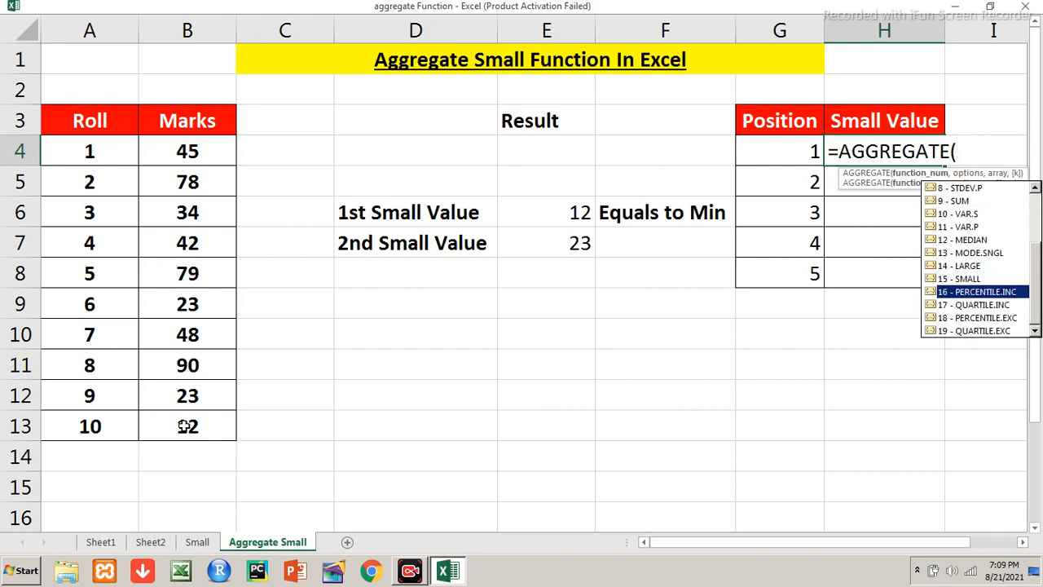
pyautogui.press('Tab')
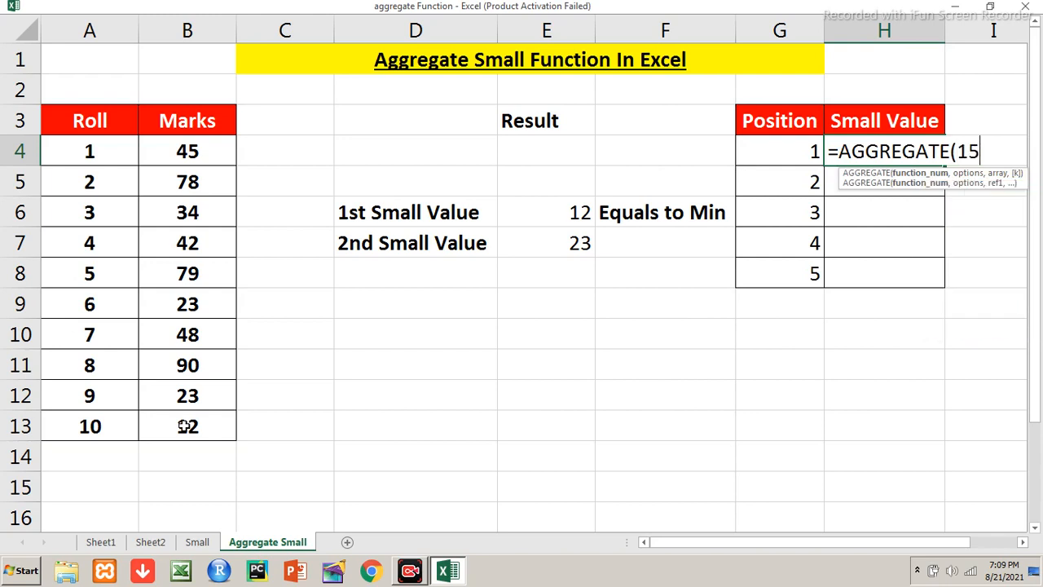
# Set the H4 formula's option to 2 - Ignore error values, nested SUBTOTAL and AGGREGATE functions
pyautogui.write(',')
pyautogui.press('Down')
pyautogui.press('Down')
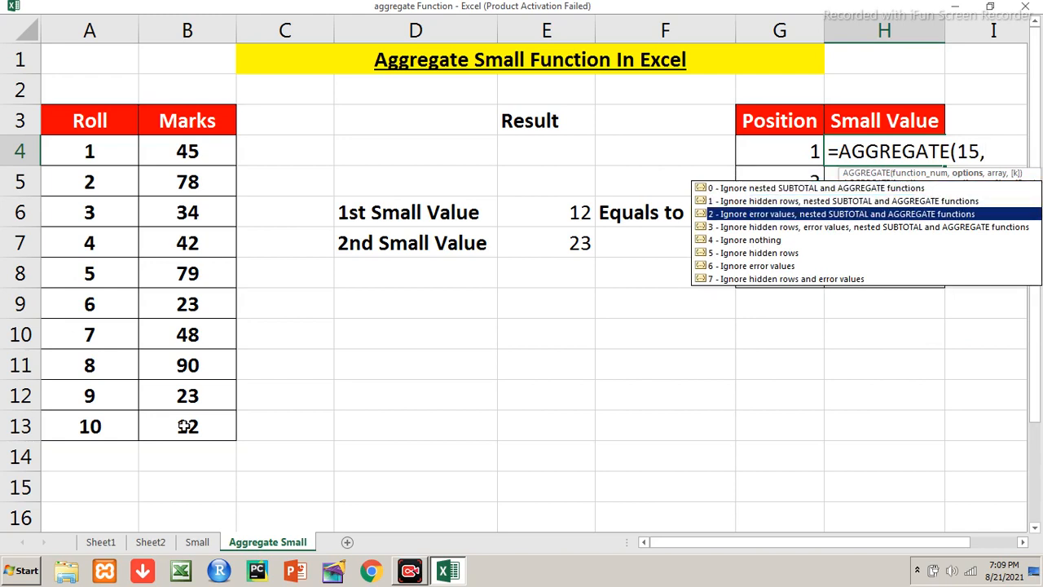
pyautogui.press('Tab')
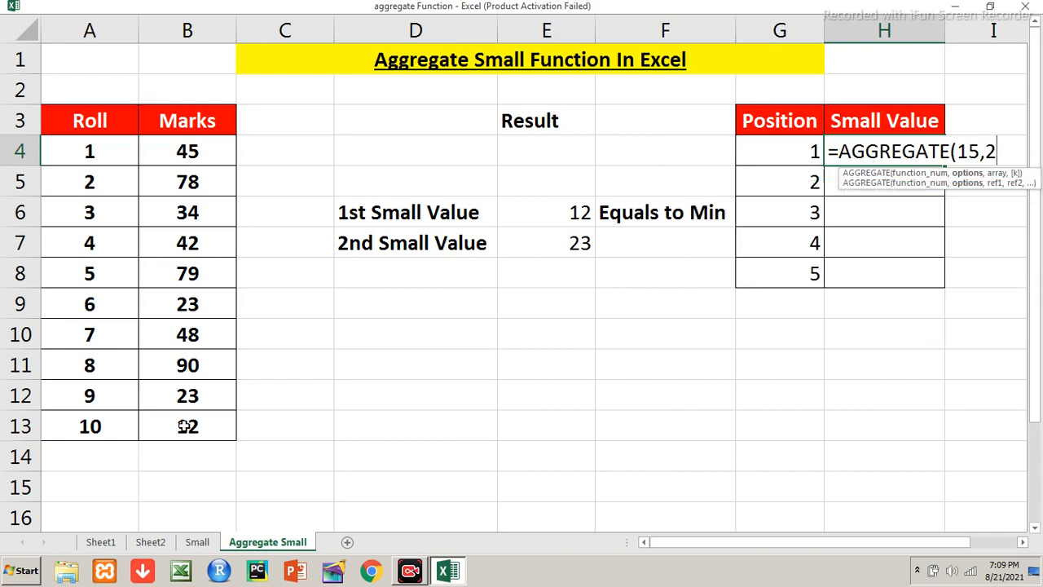
pyautogui.write(',')
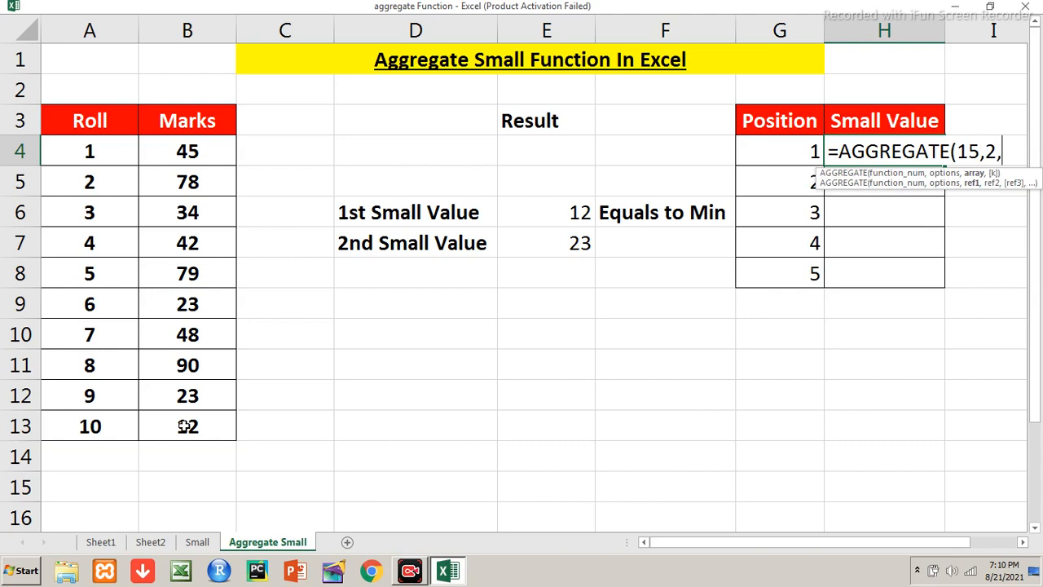
# Set the array argument of the H4 AGGREGATE formula to the marks range as the absolute reference $B$4:$B$13
pyautogui.write('b4:b1')
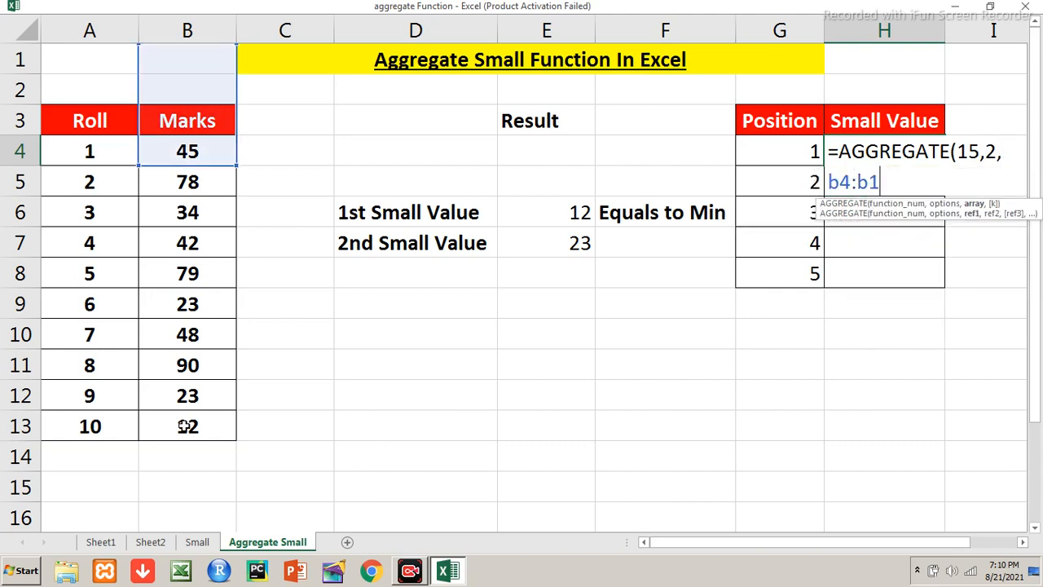
pyautogui.write('3')
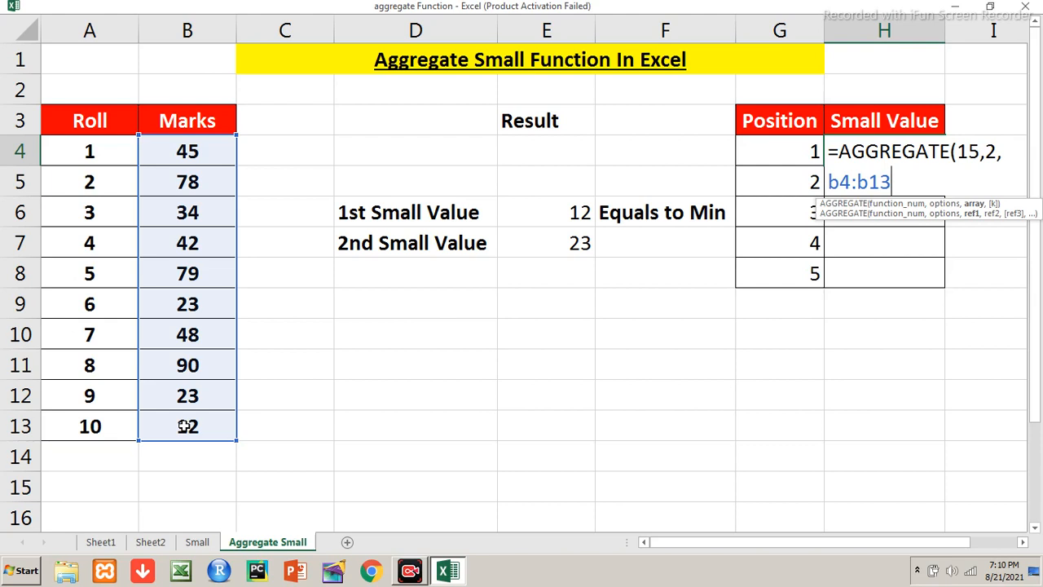
pyautogui.press('F4')
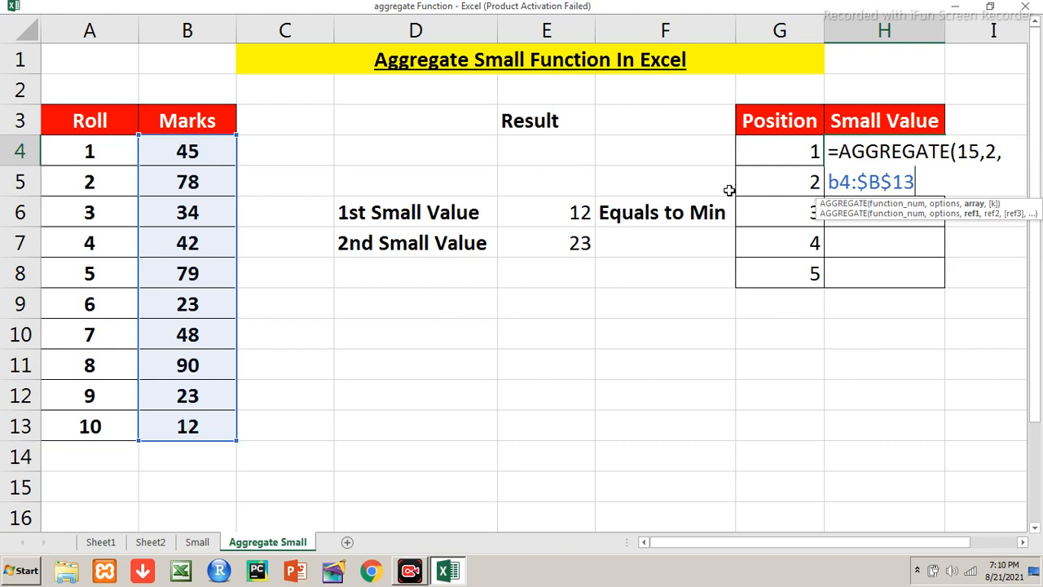
pyautogui.click(845, 181)
pyautogui.press('F4')
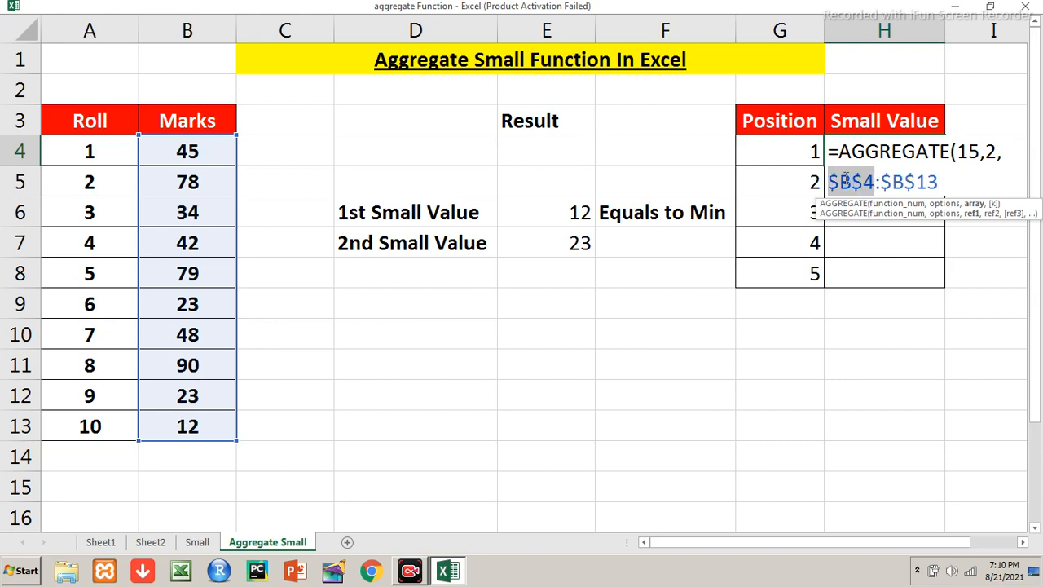
# Complete the H4 formula with position cell G4 as the k argument and fill it down through H8
pyautogui.press('End')
pyautogui.write(',')
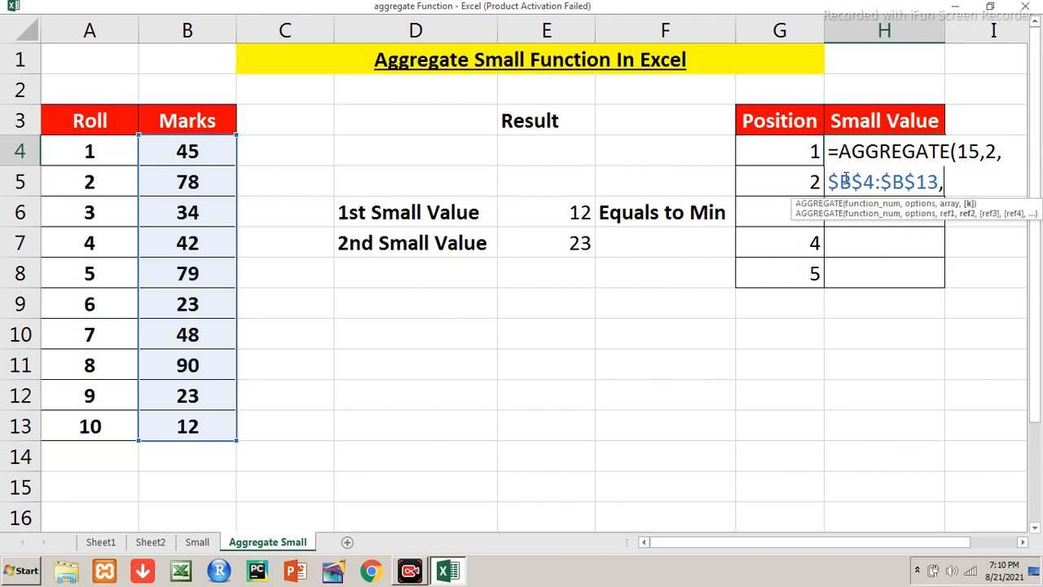
pyautogui.click(799, 151)
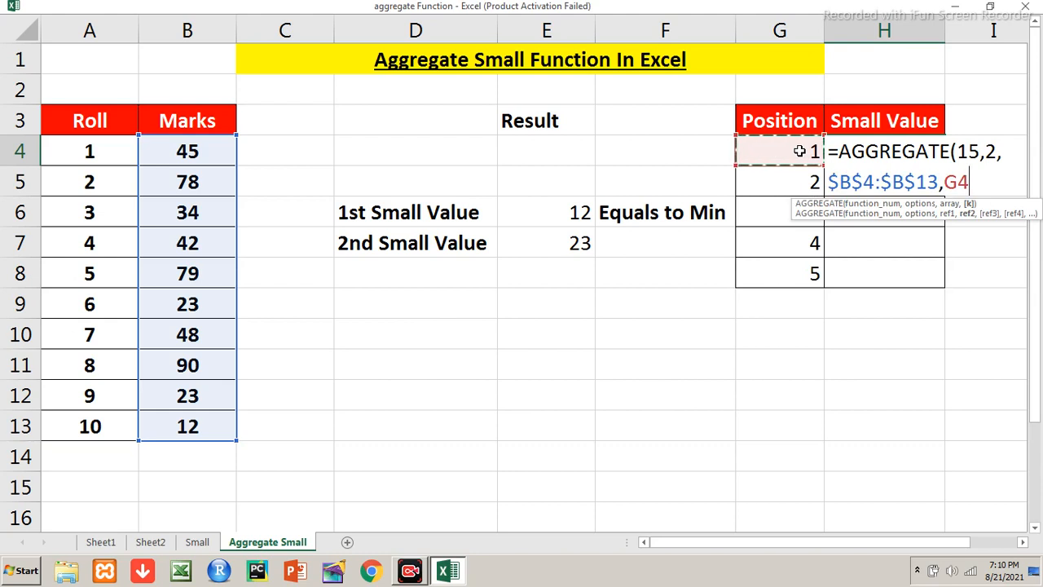
pyautogui.write(')')
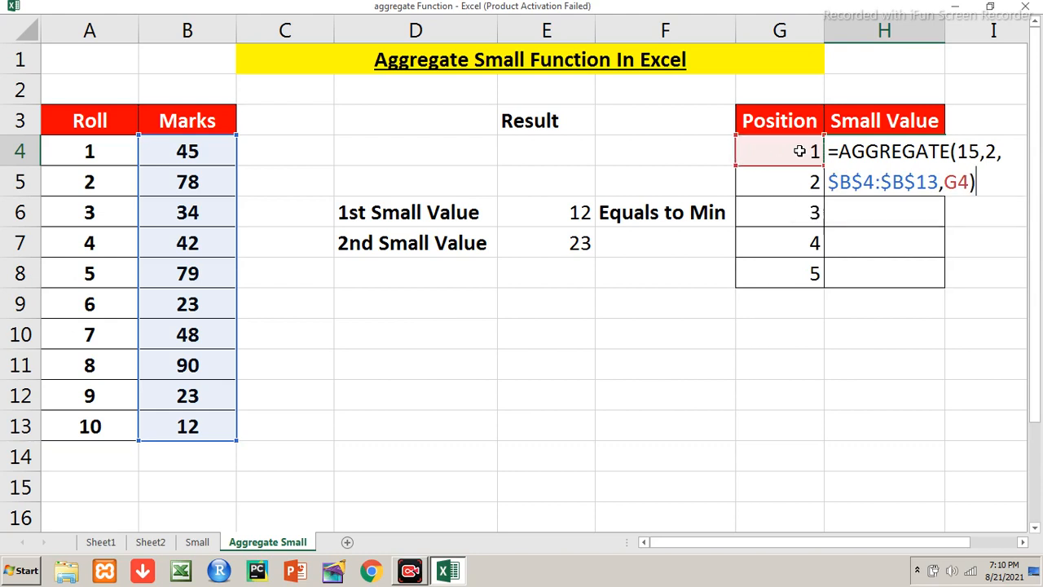
pyautogui.press('Return')
pyautogui.press('Up')
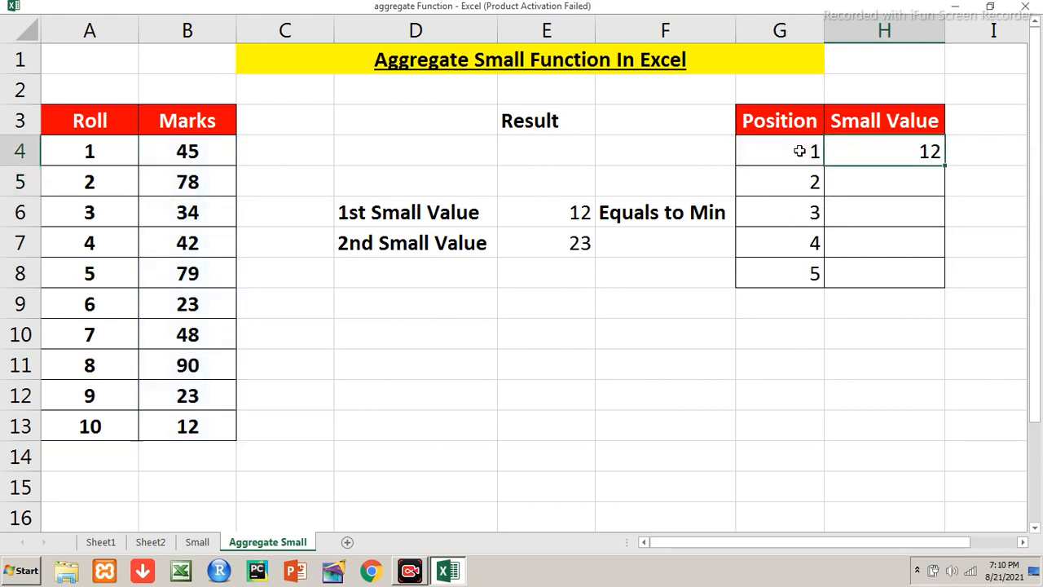
pyautogui.doubleClick(944, 165)
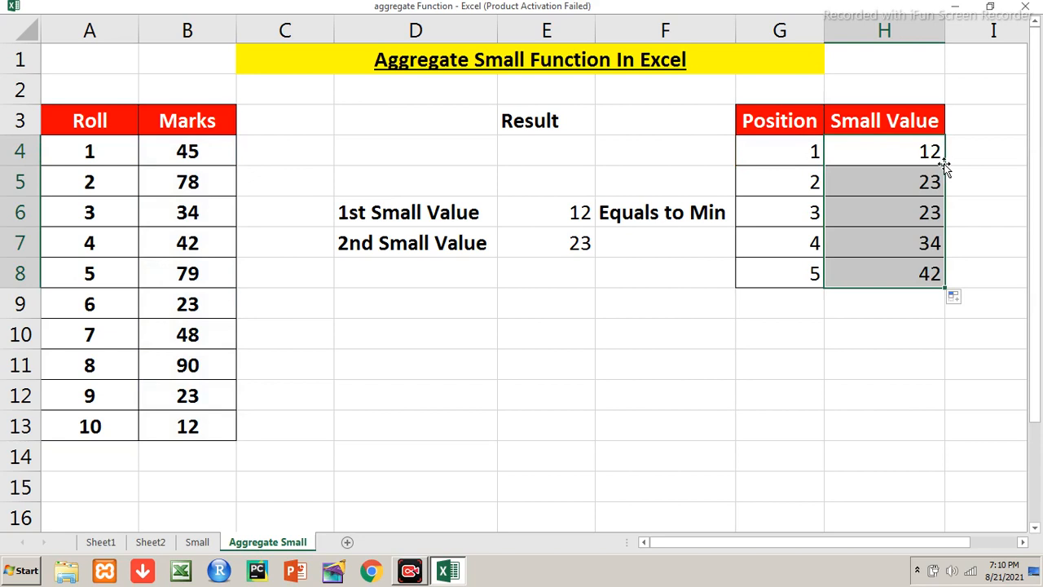
# Review the Small Value results for positions 1 to 5 in column H and return to cell A1
pyautogui.click(944, 167)
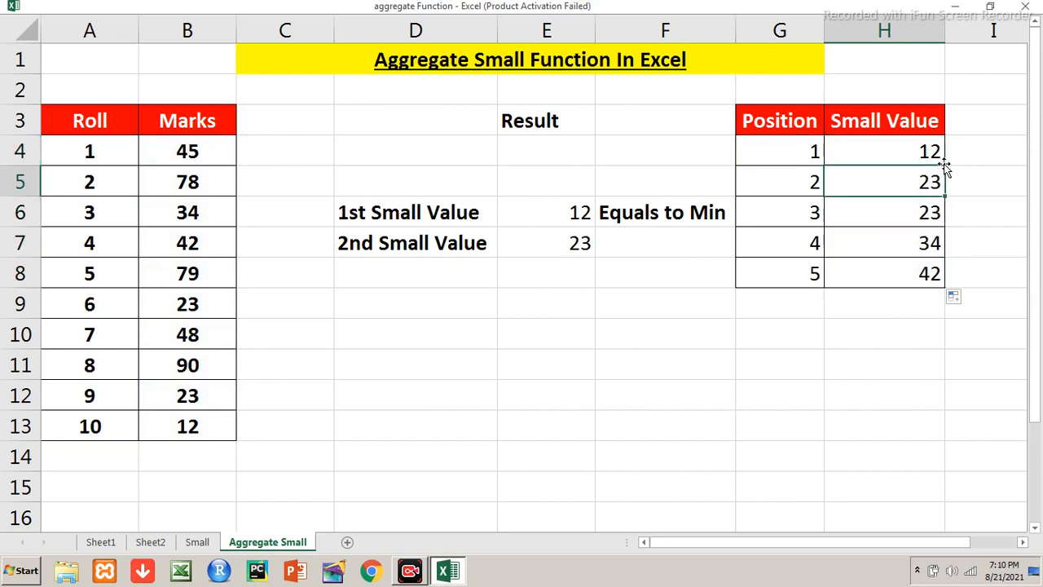
pyautogui.press('Down')
pyautogui.press('Down')
pyautogui.press('Down')
pyautogui.press('Down')
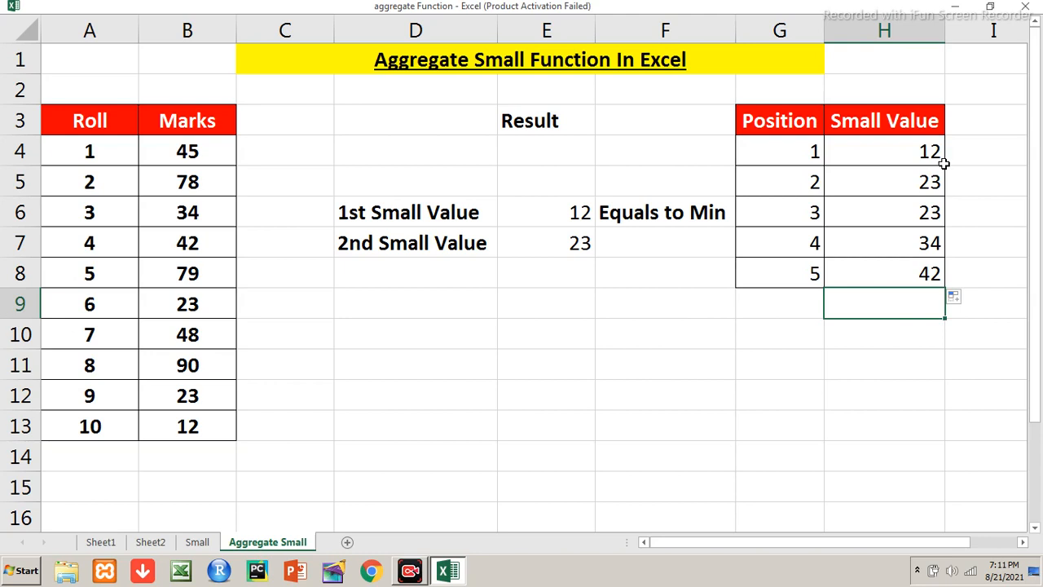
pyautogui.press('Up')
pyautogui.press('Up')
pyautogui.press('Up')
pyautogui.press('Up')
pyautogui.press('Up')
pyautogui.press('Up')
pyautogui.press('Up')
pyautogui.press('Up')
pyautogui.press('Left')
pyautogui.press('Left')
pyautogui.press('Left')
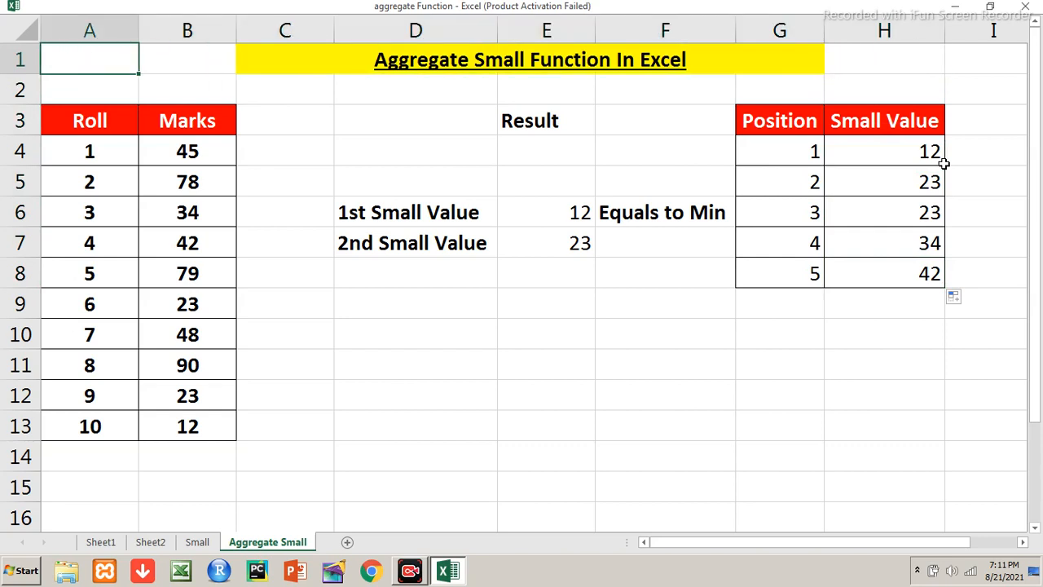
# Compare the SMALL results on the Small sheet with the AGGREGATE results on the Aggregate Small sheet
pyautogui.hotkey('ctrl', 'pageup')
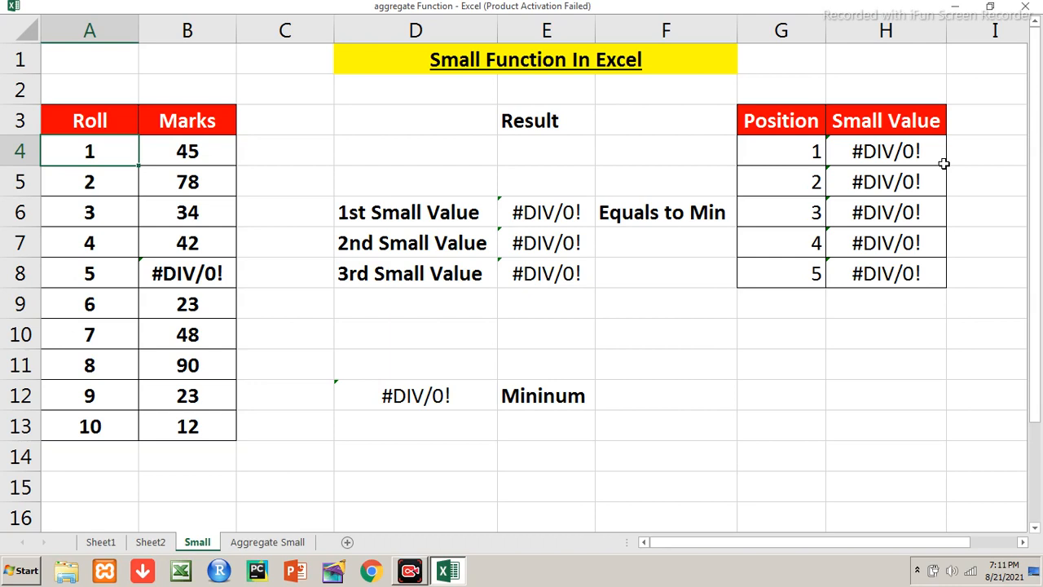
pyautogui.hotkey('ctrl', 'pagedown')
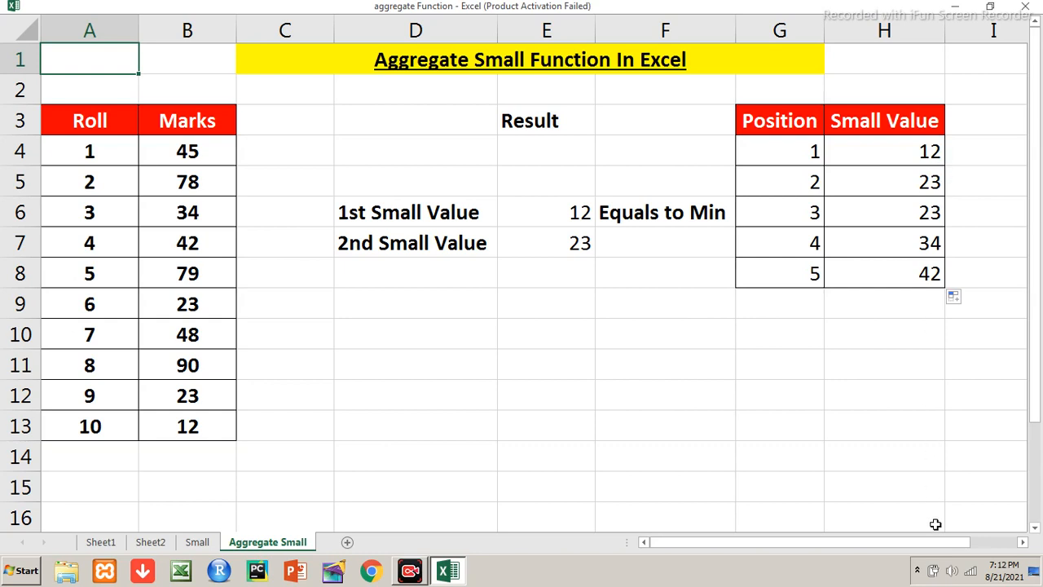
pyautogui.click(919, 572)
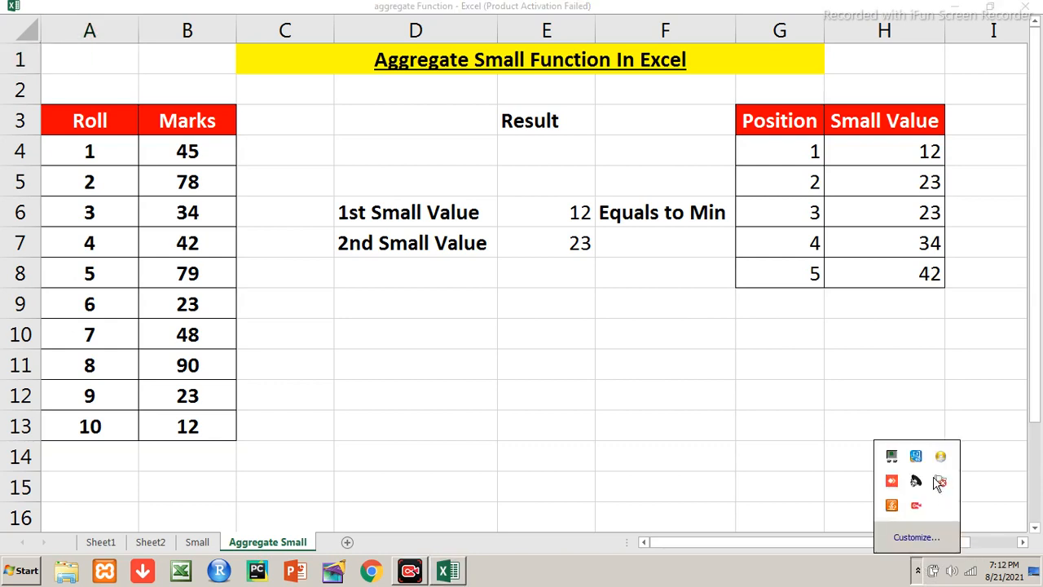